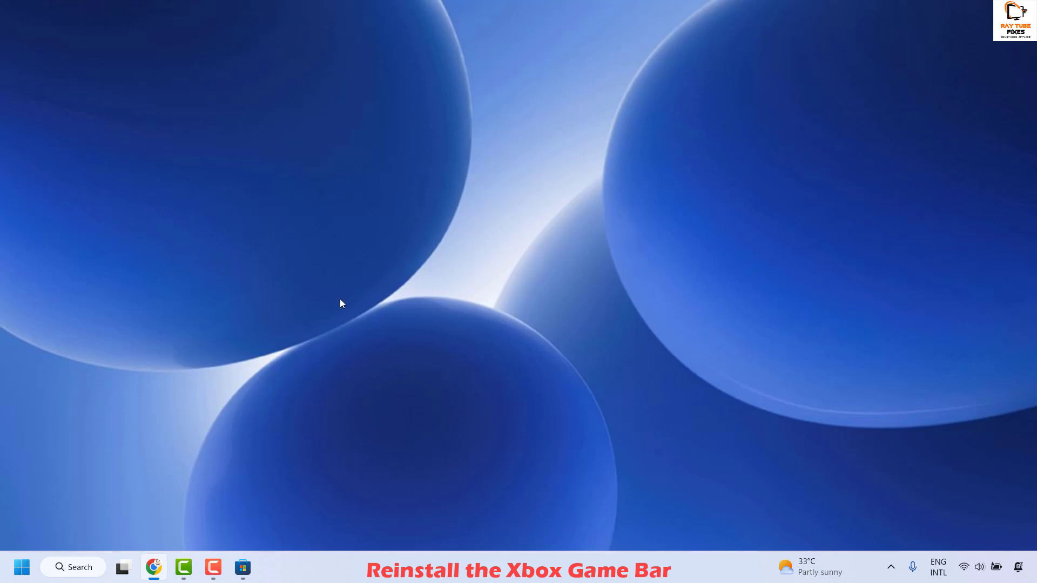
Open Microsoft Store, look at the Xbox Game Bar search suggestions, then minimise the Store.
{"action": "left_click", "coordinate": [241, 573]}
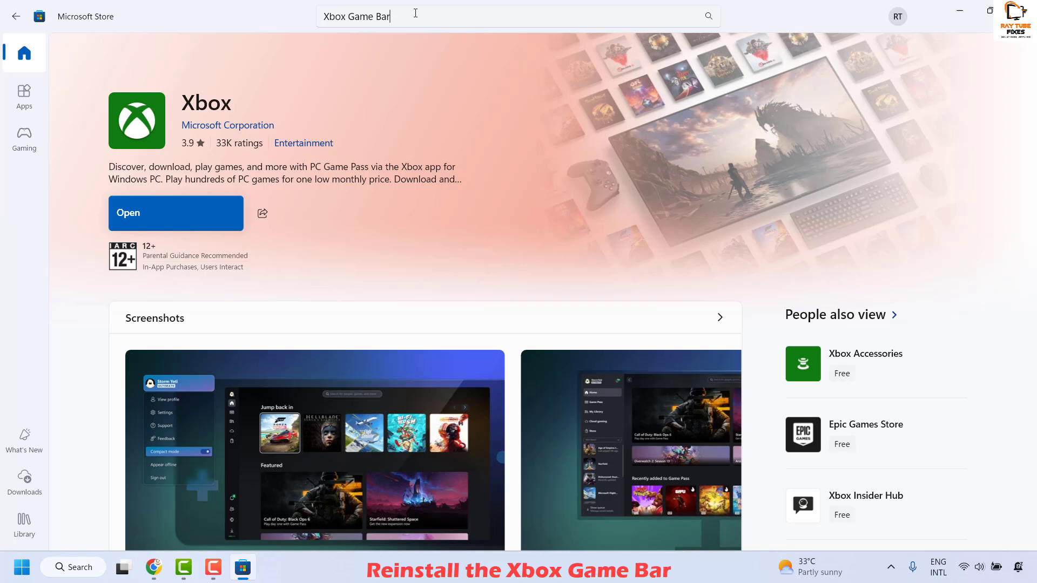
{"action": "left_click", "coordinate": [416, 13]}
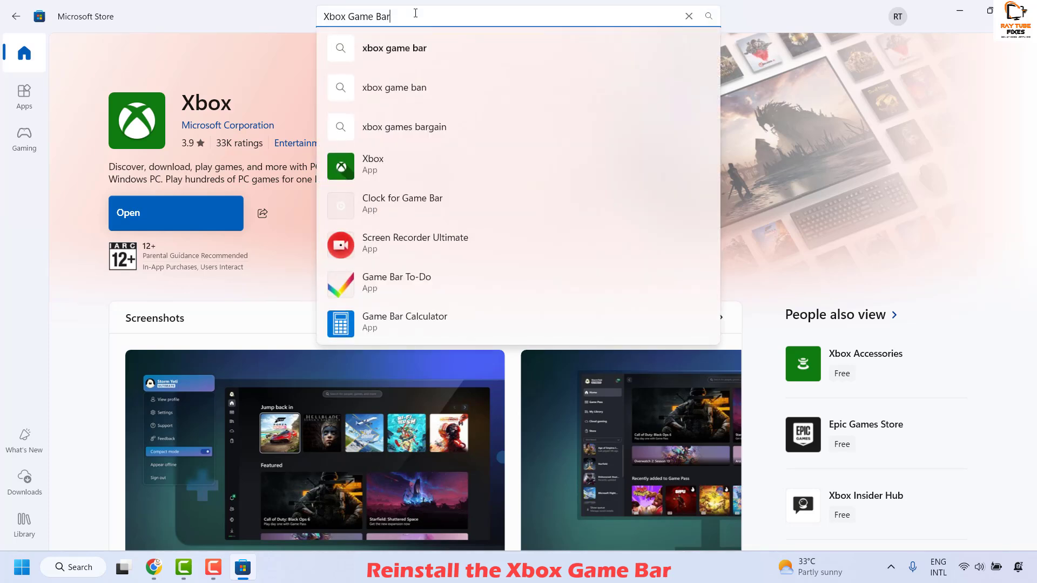
{"action": "left_click", "coordinate": [186, 40]}
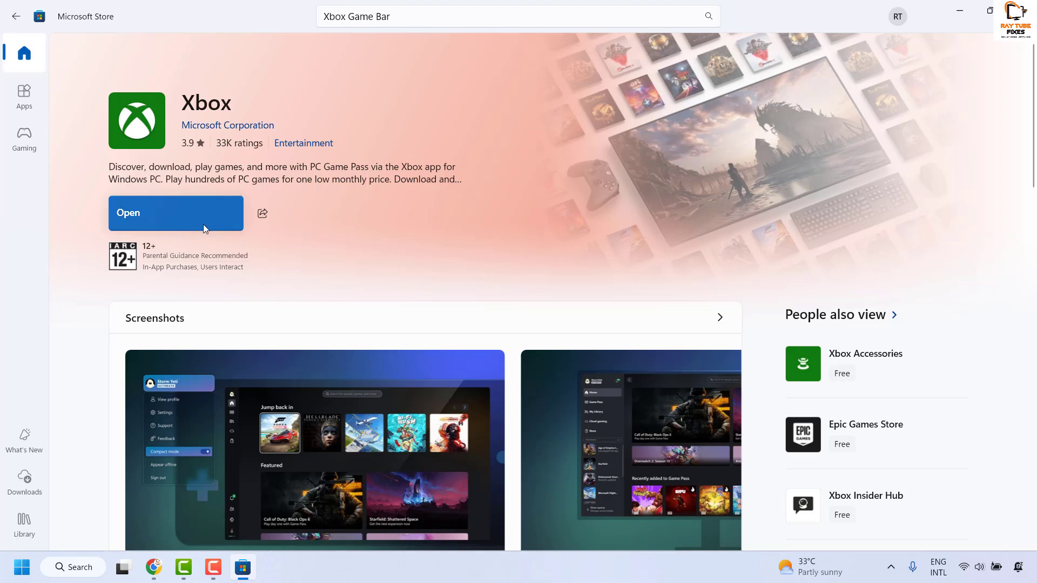
{"action": "left_click", "coordinate": [959, 11]}
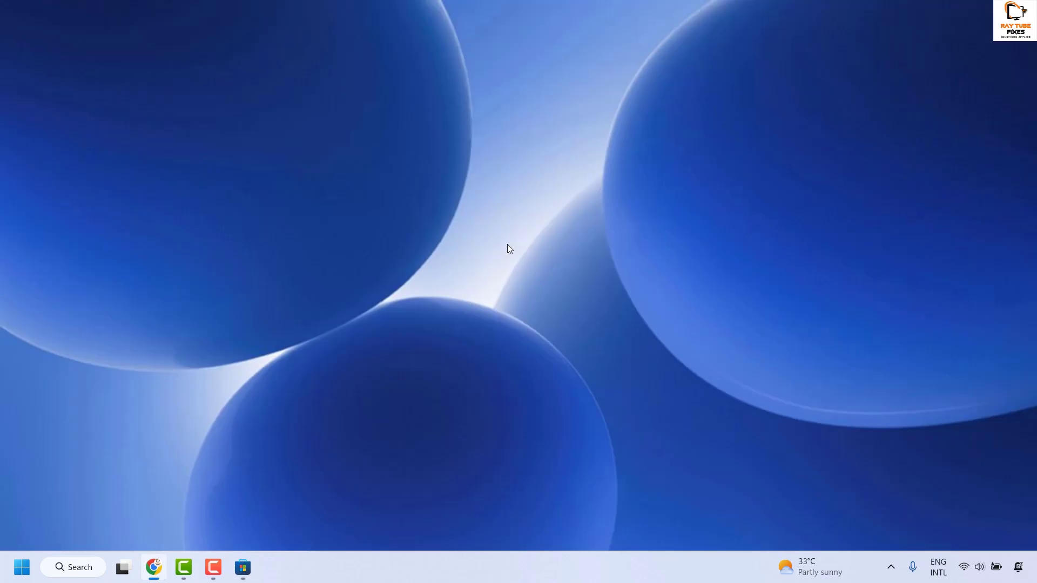
Turn on the Gaming > Game Bar controller switch in Settings, then close Settings.
{"action": "right_click", "coordinate": [23, 567]}
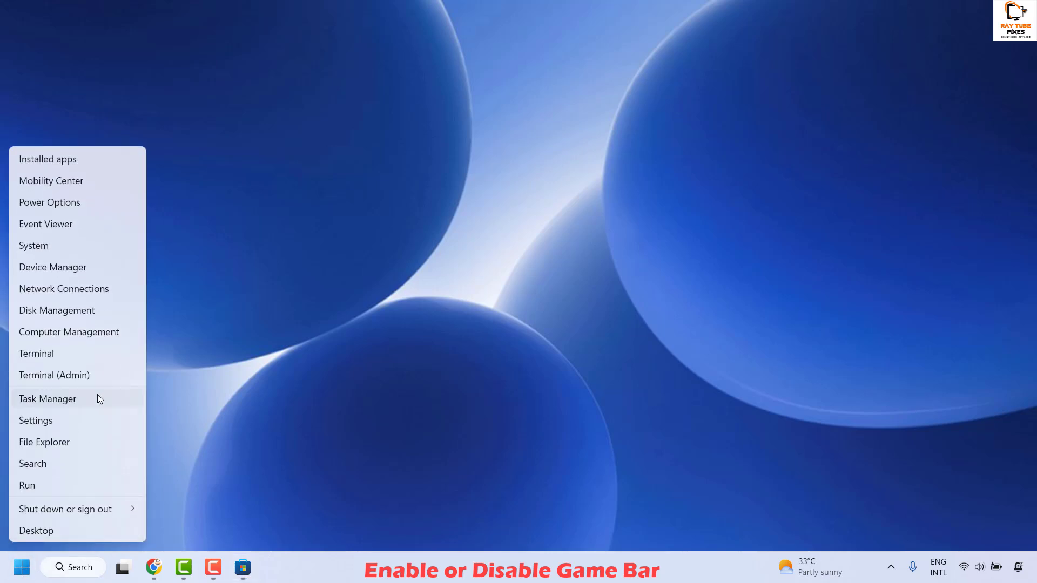
{"action": "left_click", "coordinate": [76, 419]}
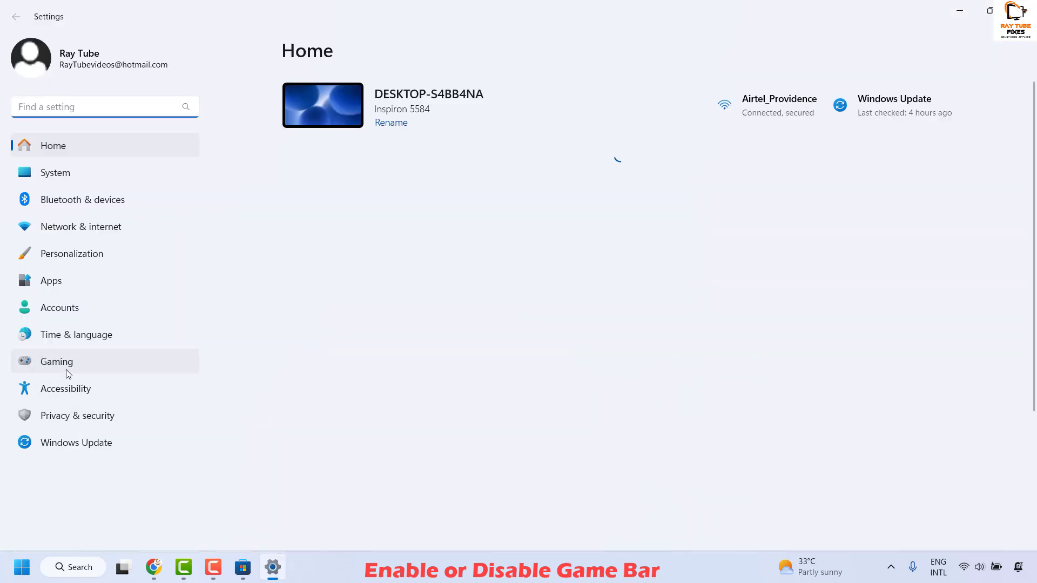
{"action": "left_click", "coordinate": [67, 369]}
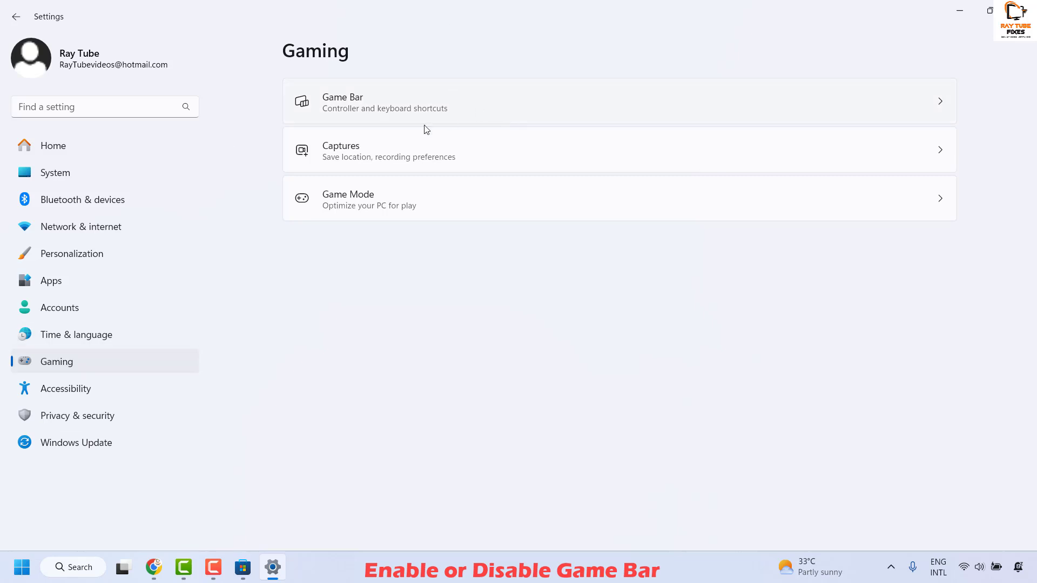
{"action": "left_click", "coordinate": [416, 106]}
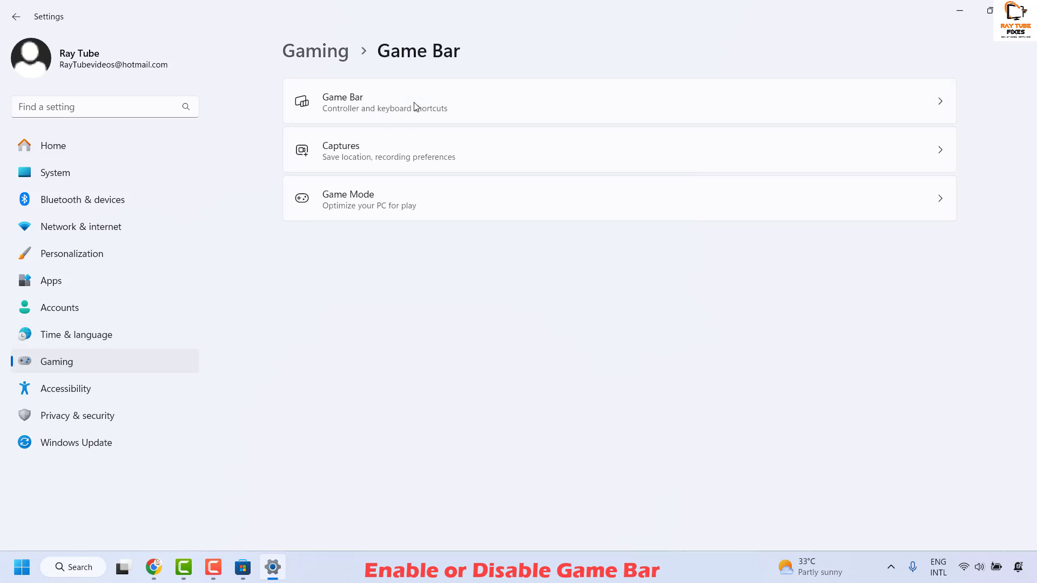
{"action": "left_click", "coordinate": [925, 99]}
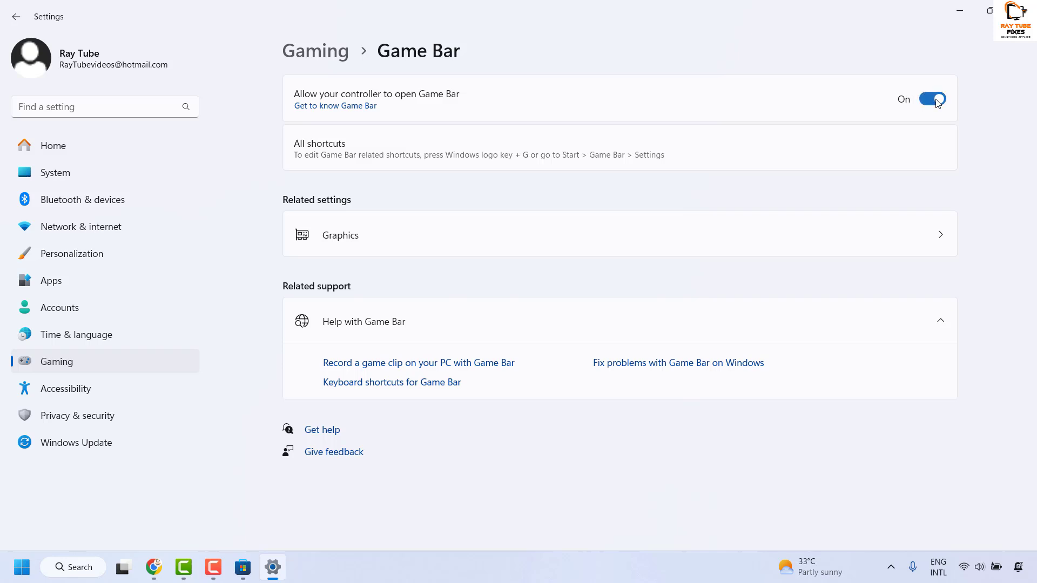
{"action": "key", "text": "alt+F4"}
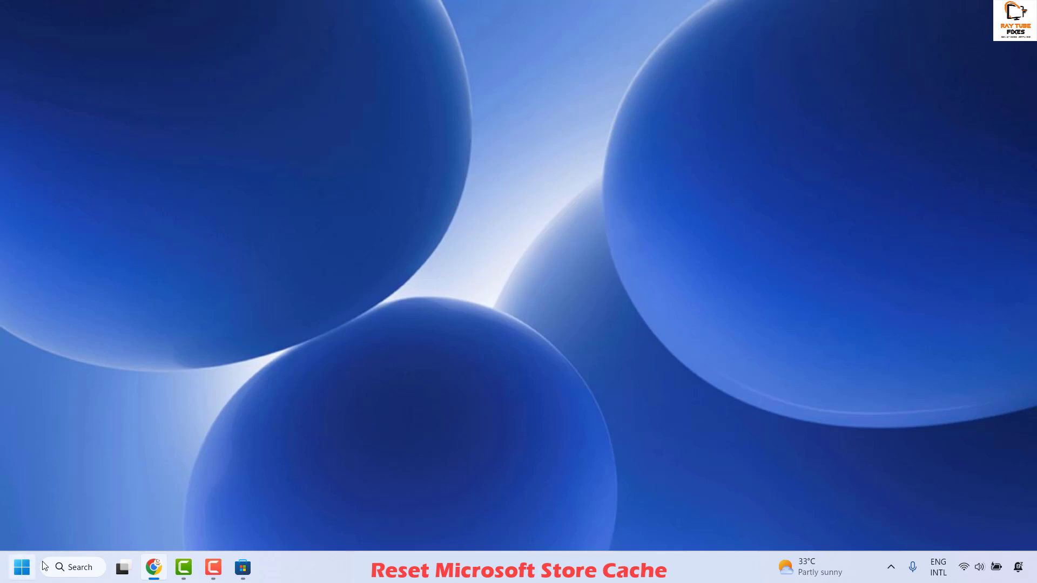
Run wsreset from the Run prompt to reset the Store cache, then minimise the reopened Store.
{"action": "right_click", "coordinate": [23, 568]}
{"action": "left_click", "coordinate": [53, 488]}
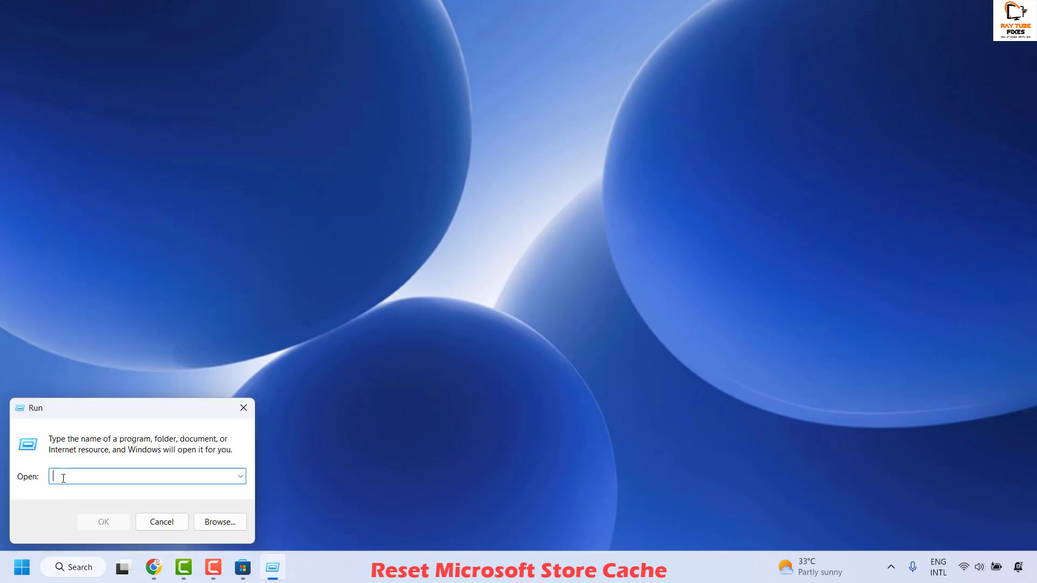
{"action": "type", "text": "wsreset"}
{"action": "key", "text": "Return"}
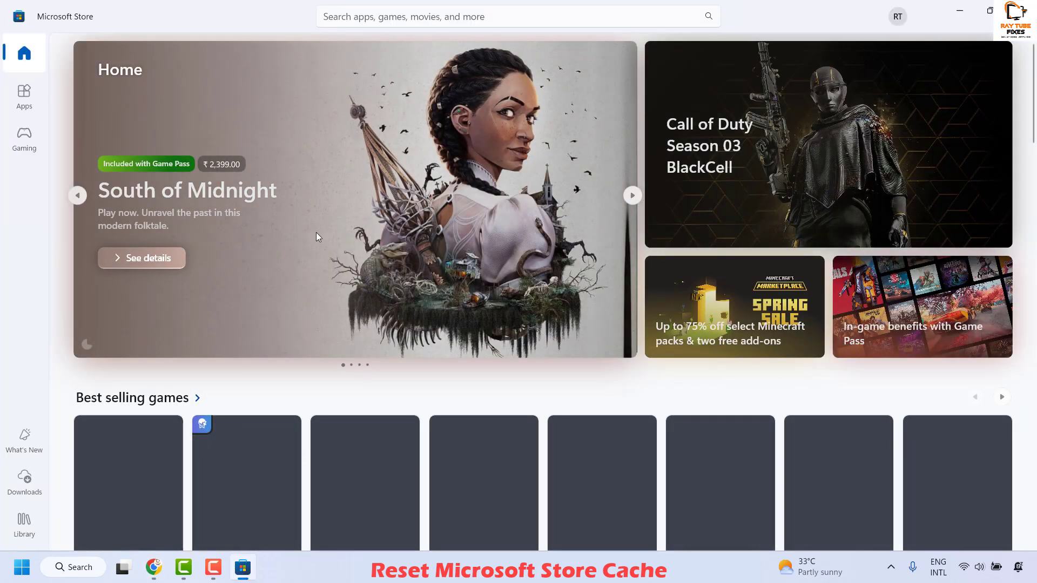
{"action": "left_click", "coordinate": [958, 11]}
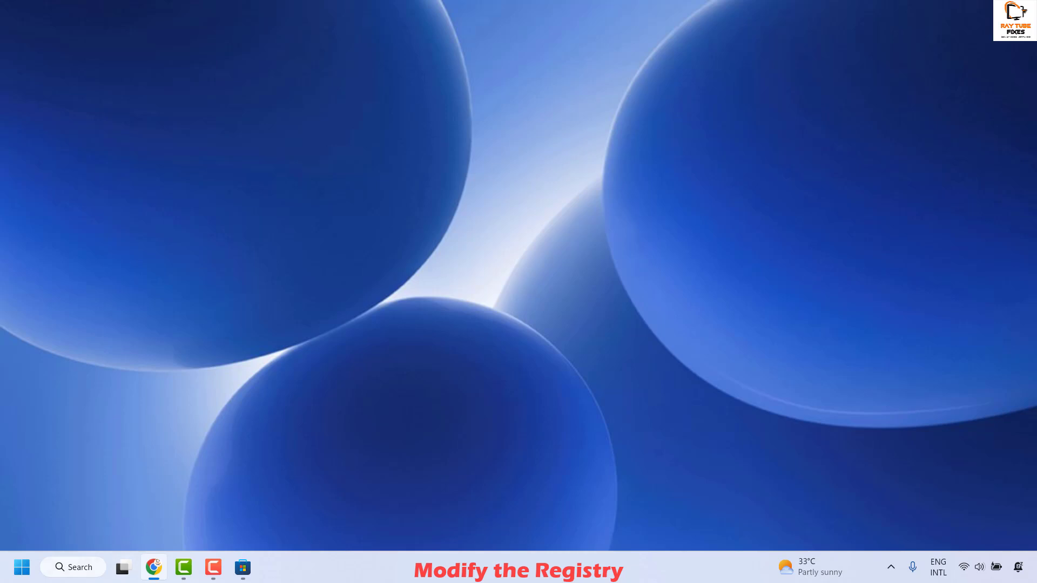
Launch regedit from the Run prompt.
{"action": "right_click", "coordinate": [24, 576]}
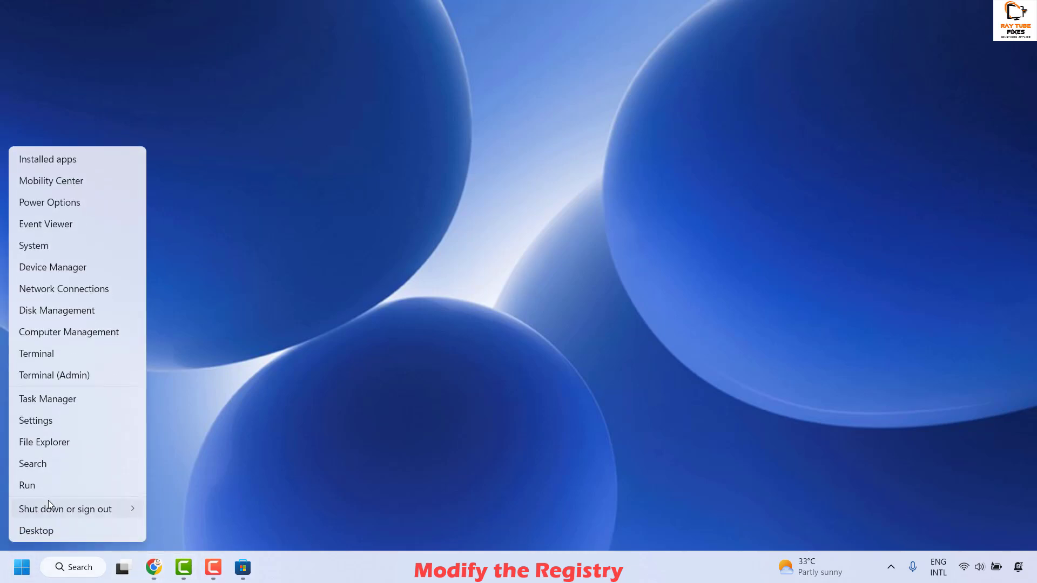
{"action": "left_click", "coordinate": [51, 488]}
{"action": "type", "text": "reged"}
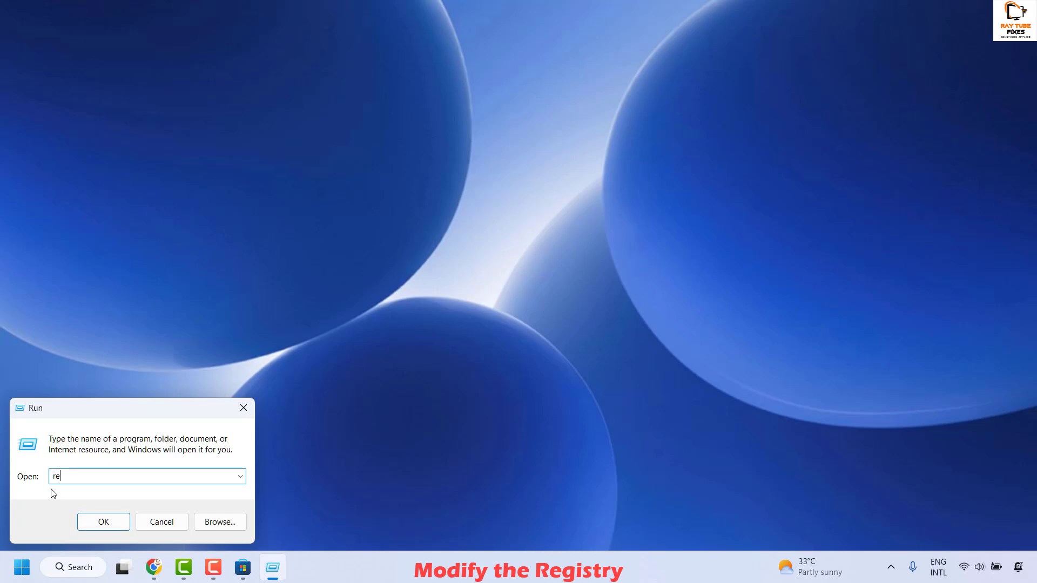
{"action": "type", "text": "it"}
{"action": "key", "text": "Return"}
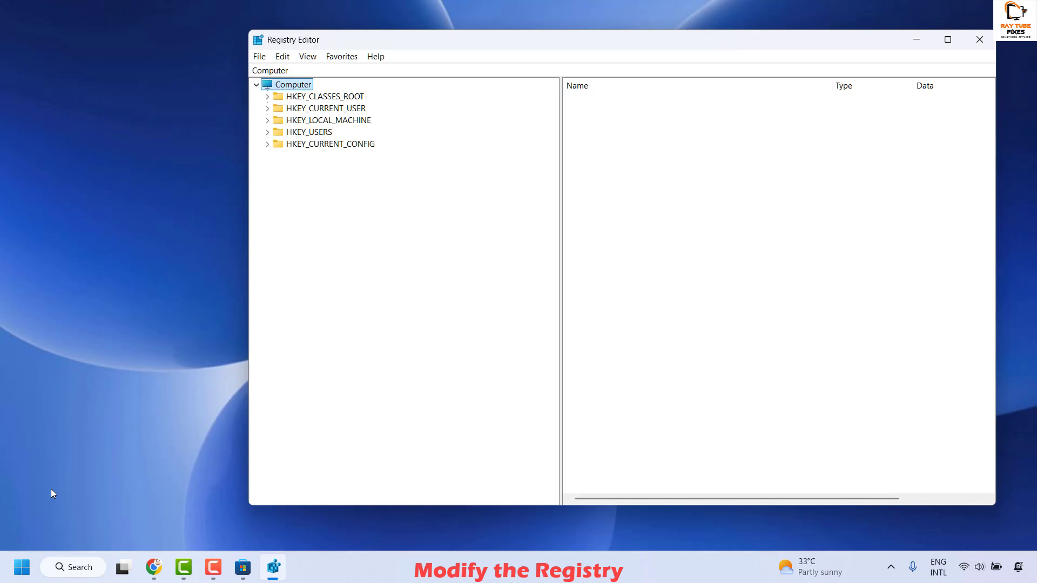
Expand HKEY_USERS and its S-1-5-20 key, then collapse both back to the root hives.
{"action": "key", "text": "Down"}
{"action": "key", "text": "Down"}
{"action": "key", "text": "Down"}
{"action": "key", "text": "Down"}
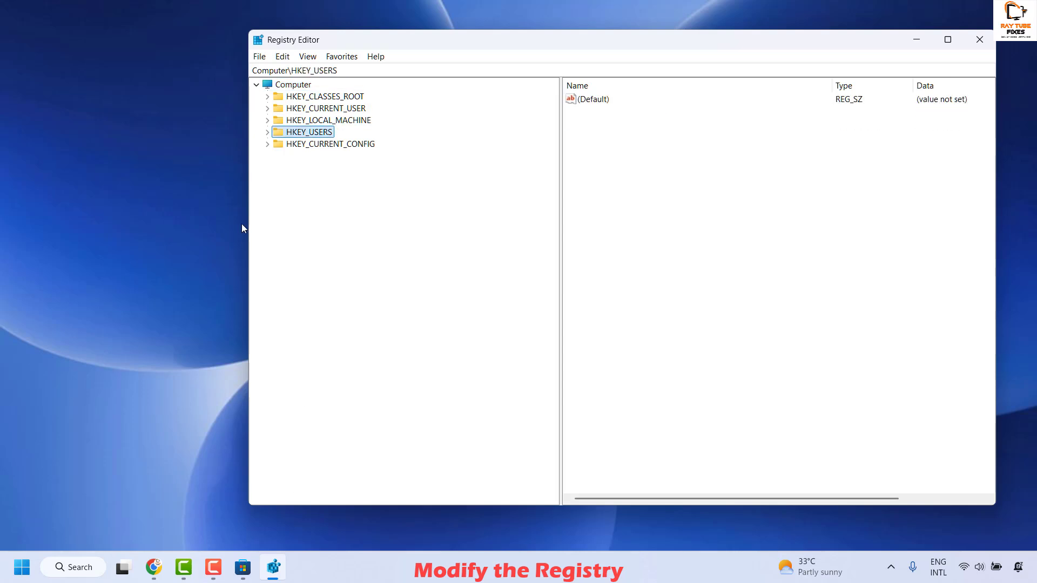
{"action": "left_click", "coordinate": [266, 132]}
{"action": "left_click", "coordinate": [278, 179]}
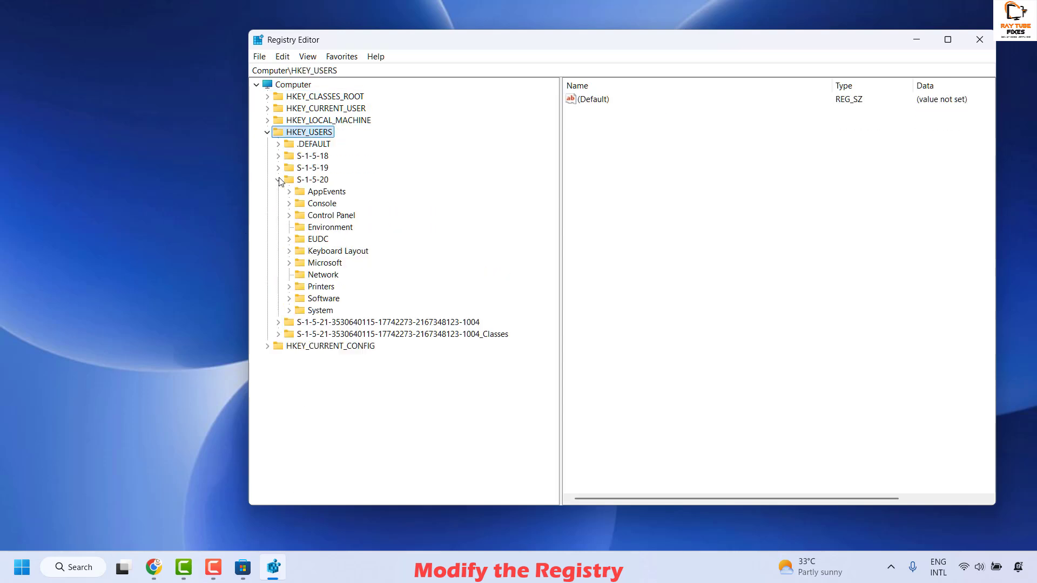
{"action": "left_click", "coordinate": [278, 179]}
{"action": "left_click", "coordinate": [267, 132]}
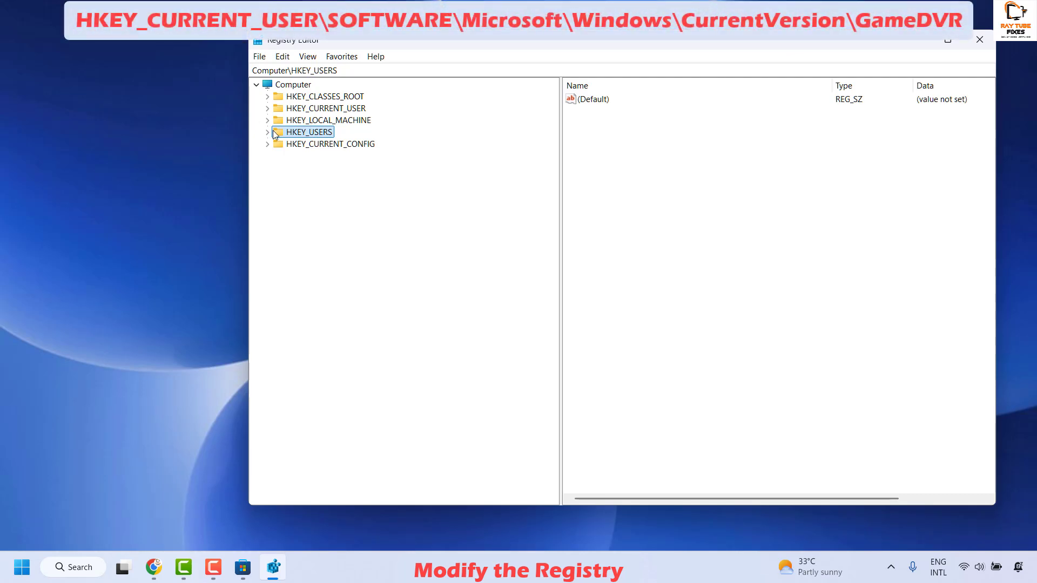
Expand HKEY_CURRENT_USER and its Software key.
{"action": "double_click", "coordinate": [288, 110]}
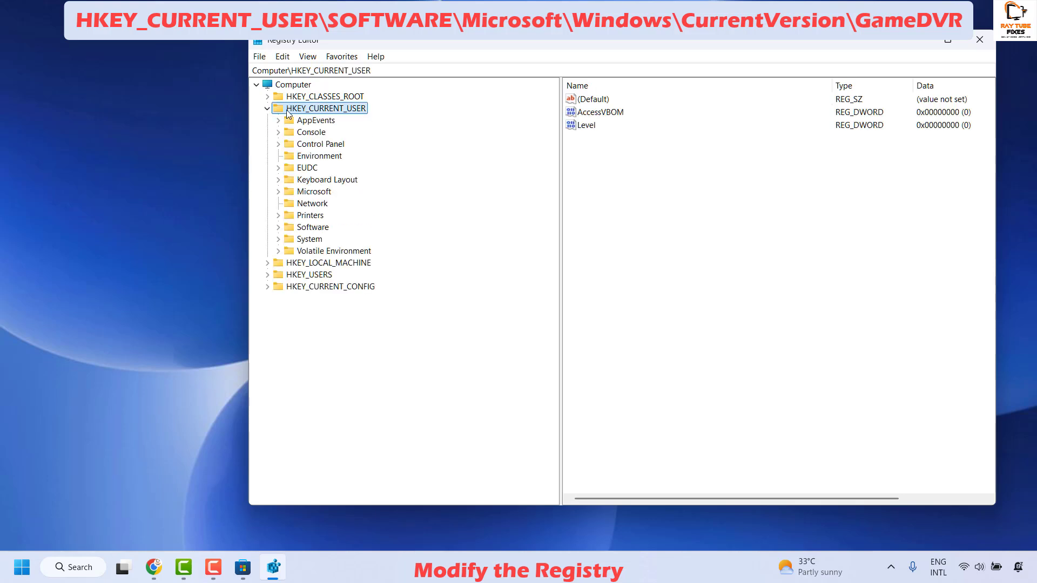
{"action": "key", "text": "Down"}
{"action": "key", "text": "Down"}
{"action": "key", "text": "Down"}
{"action": "key", "text": "Down"}
{"action": "key", "text": "Down"}
{"action": "key", "text": "Down"}
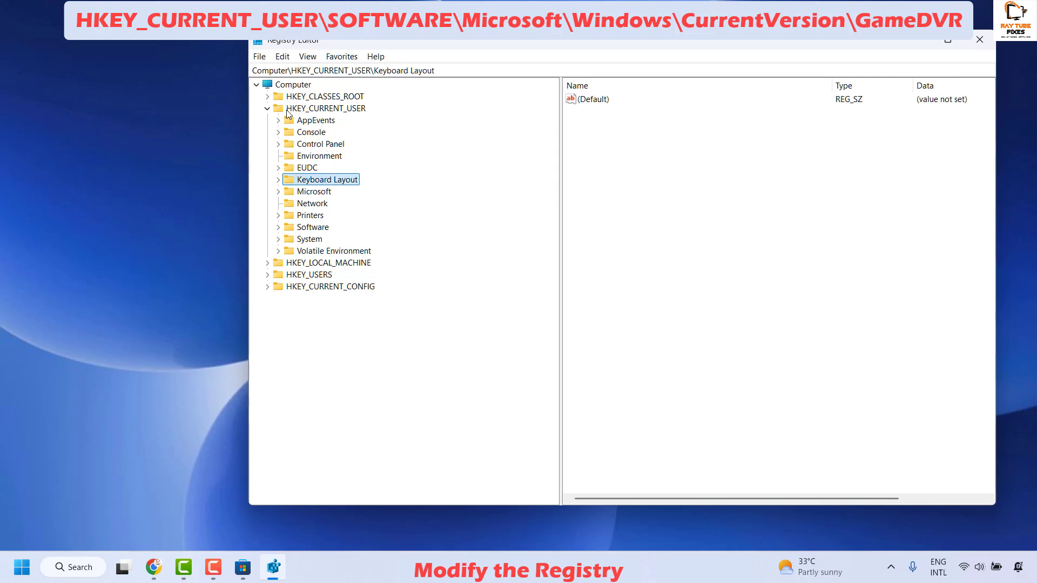
{"action": "key", "text": "Down"}
{"action": "key", "text": "Down"}
{"action": "key", "text": "Down"}
{"action": "key", "text": "Down"}
{"action": "key", "text": "Right"}
{"action": "key", "text": "Down"}
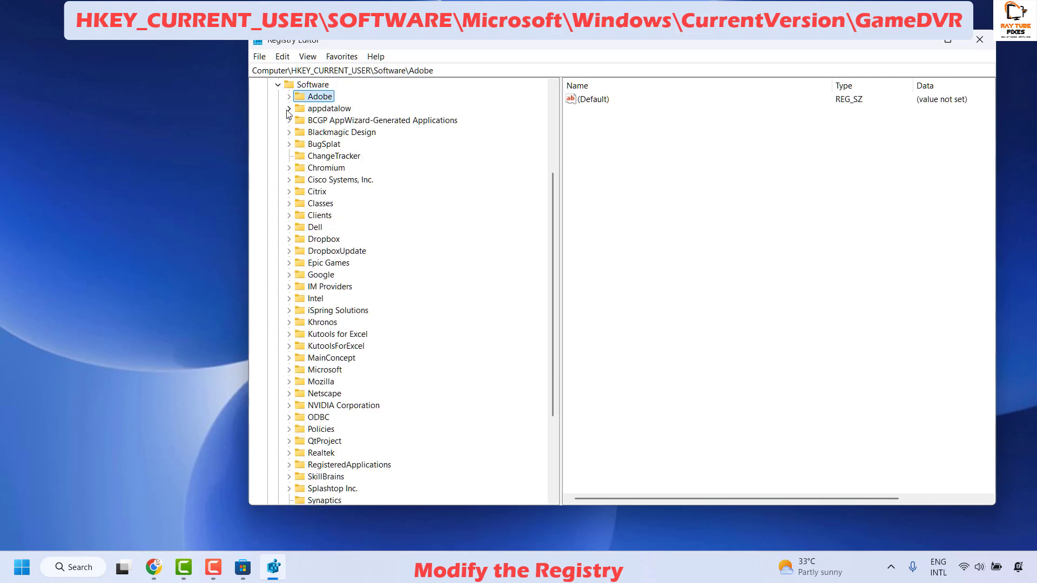
{"action": "key", "text": "Down"}
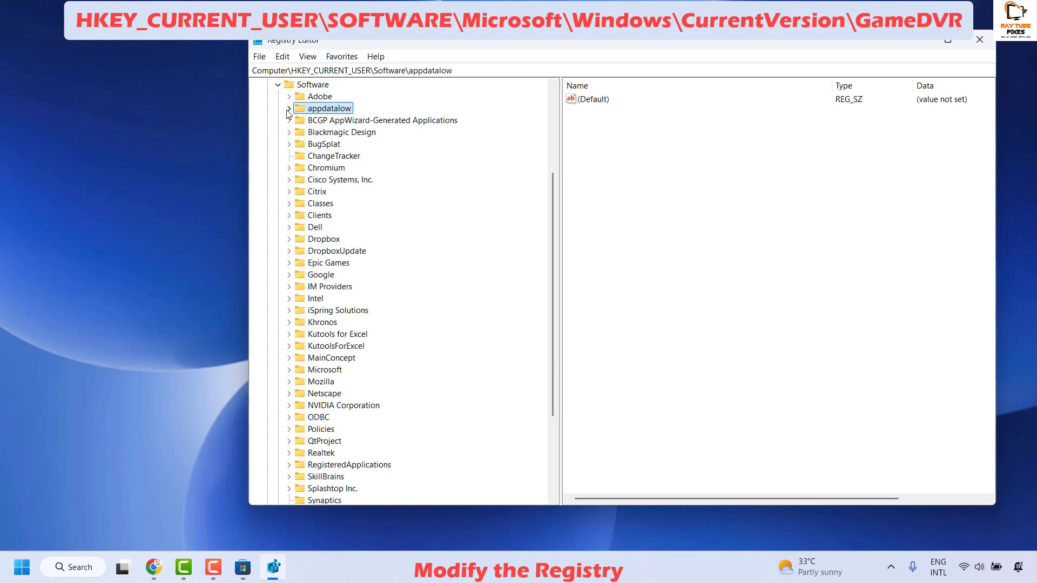
Drill into Microsoft > Windows > CurrentVersion using type-ahead and arrow keys.
{"action": "type", "text": "mi"}
{"action": "key", "text": "Right"}
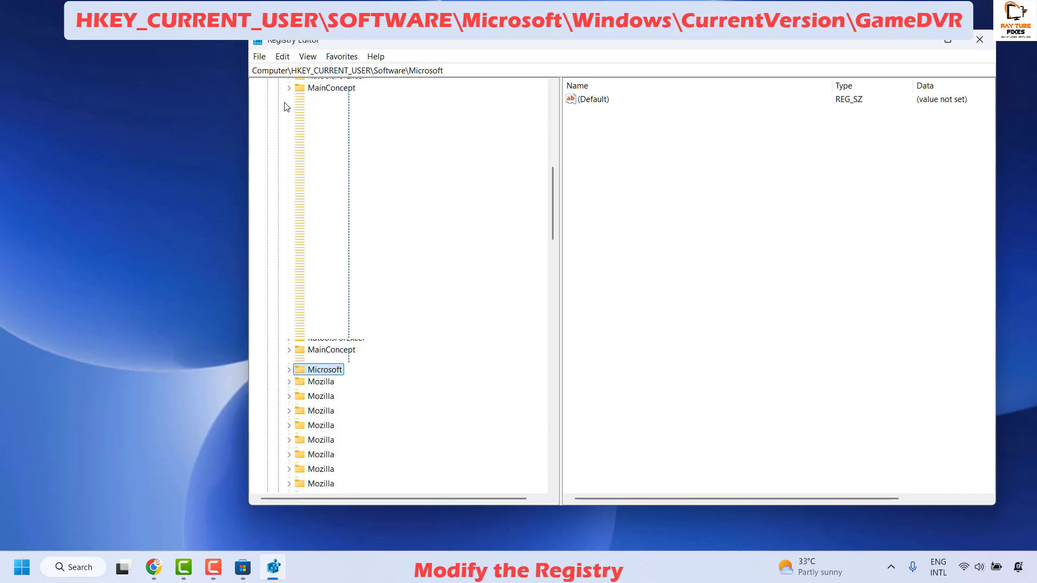
{"action": "key", "text": "Right"}
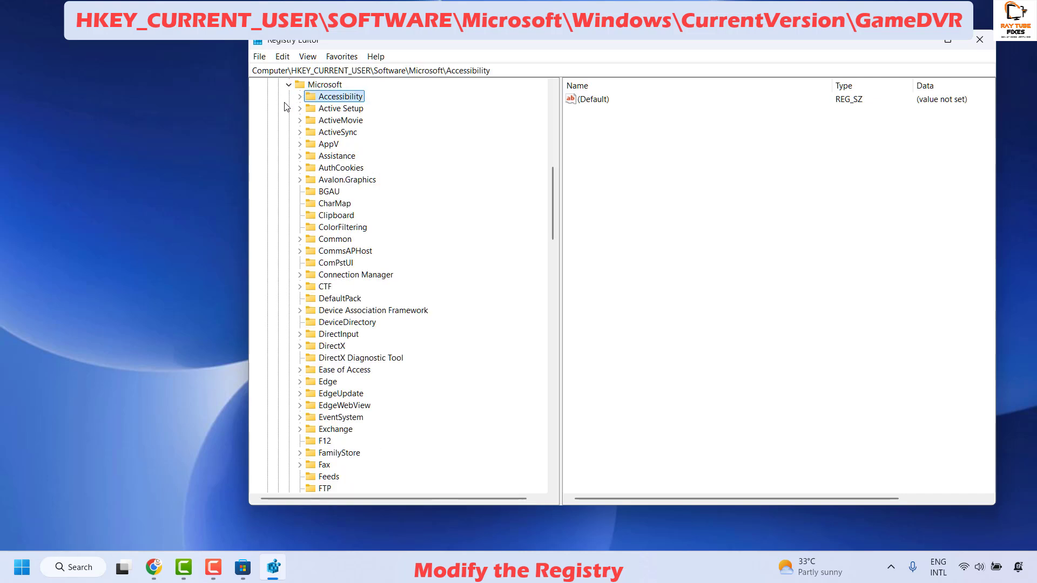
{"action": "type", "text": "win"}
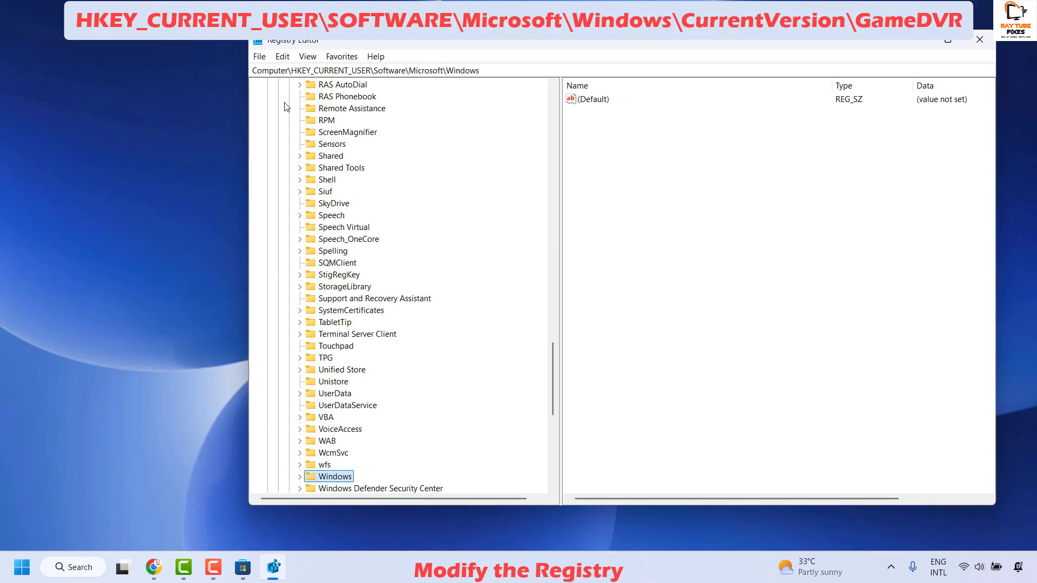
{"action": "key", "text": "Right"}
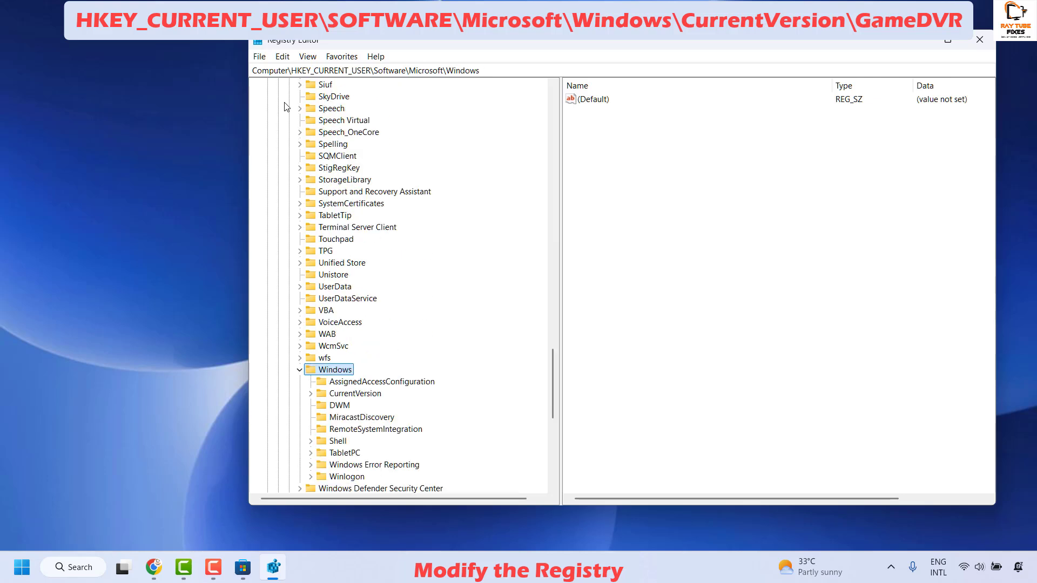
{"action": "key", "text": "Right"}
{"action": "key", "text": "Down"}
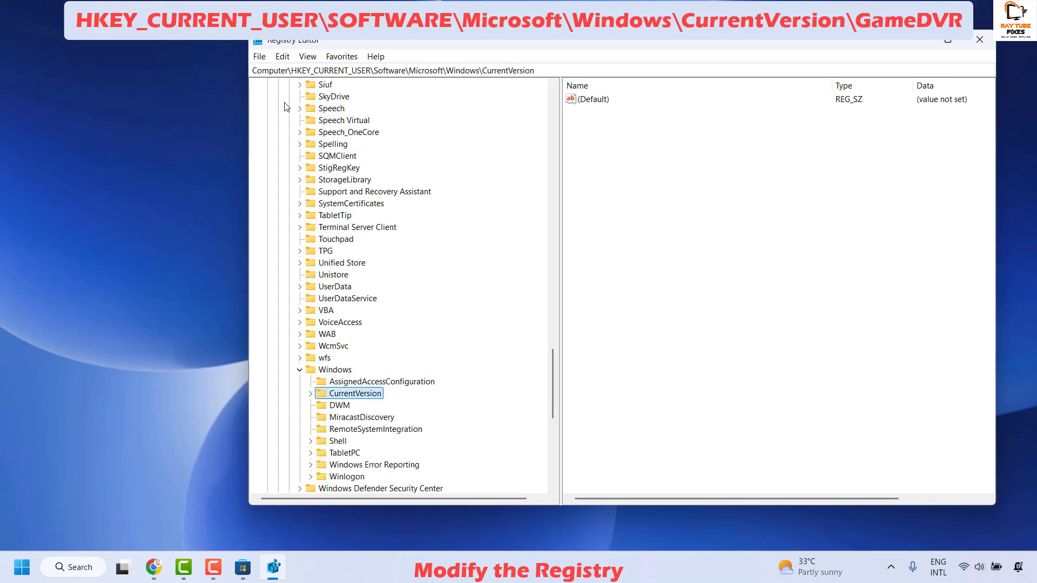
{"action": "key", "text": "Right"}
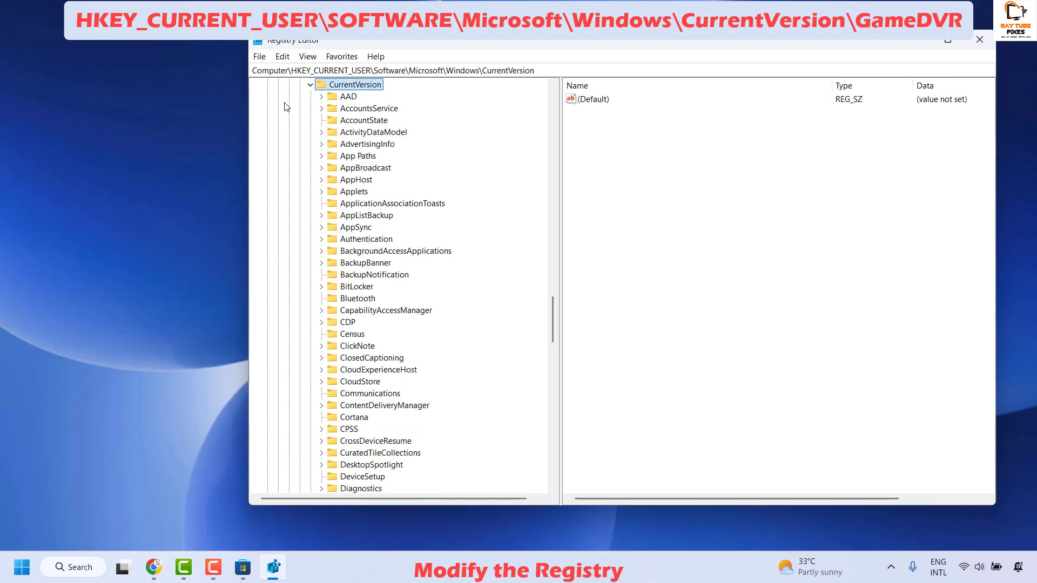
{"action": "key", "text": "Down"}
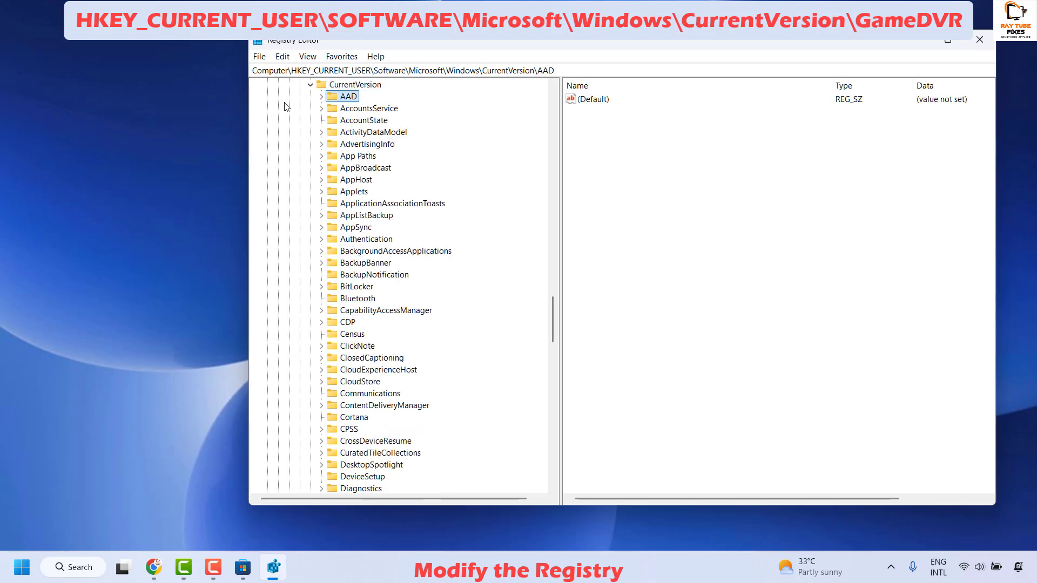
Select the GameDVR key and delete its AudioCaptureEnabled and AppCaptureEnabled values.
{"action": "key", "text": "g"}
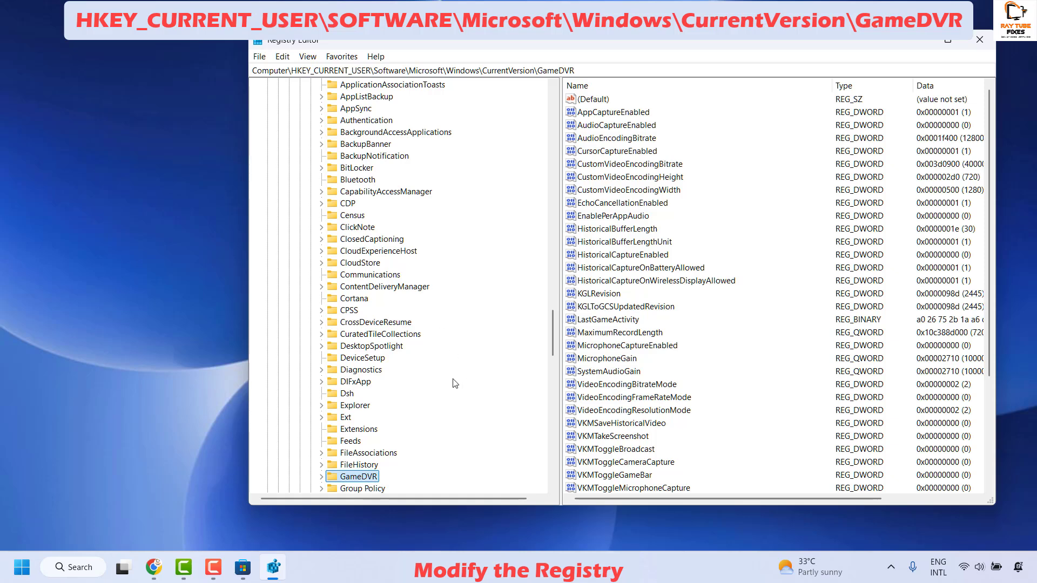
{"action": "scroll", "coordinate": [454, 381], "scroll_direction": "down", "scroll_amount": 4}
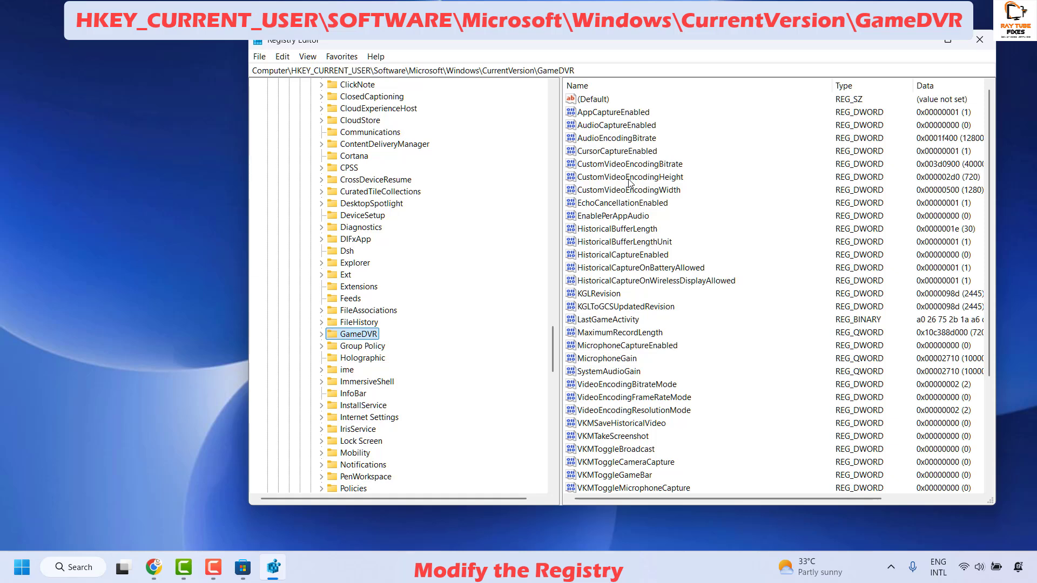
{"action": "left_click", "coordinate": [630, 128]}
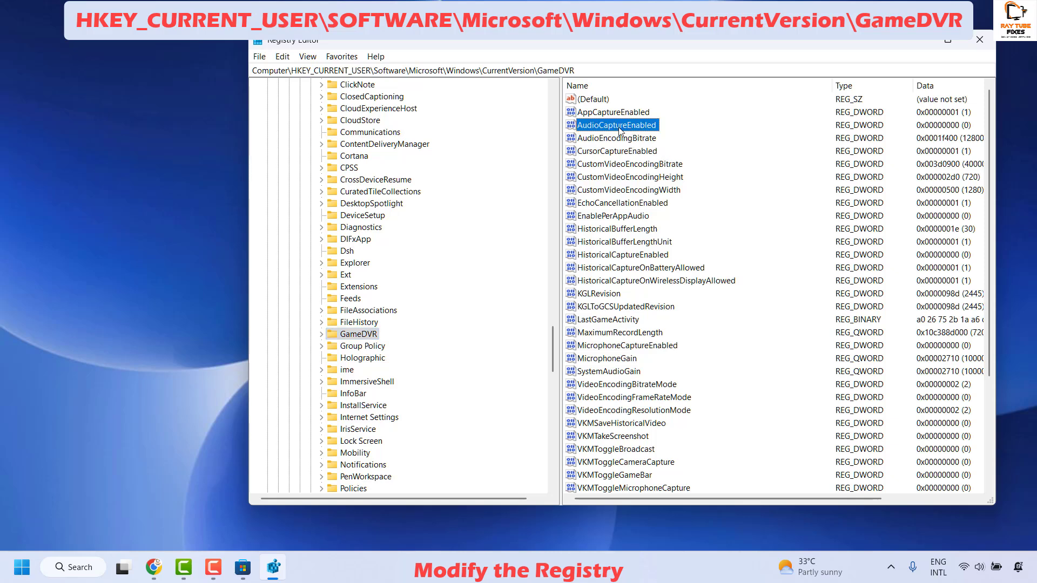
{"action": "key", "text": "Delete"}
{"action": "key", "text": "Return"}
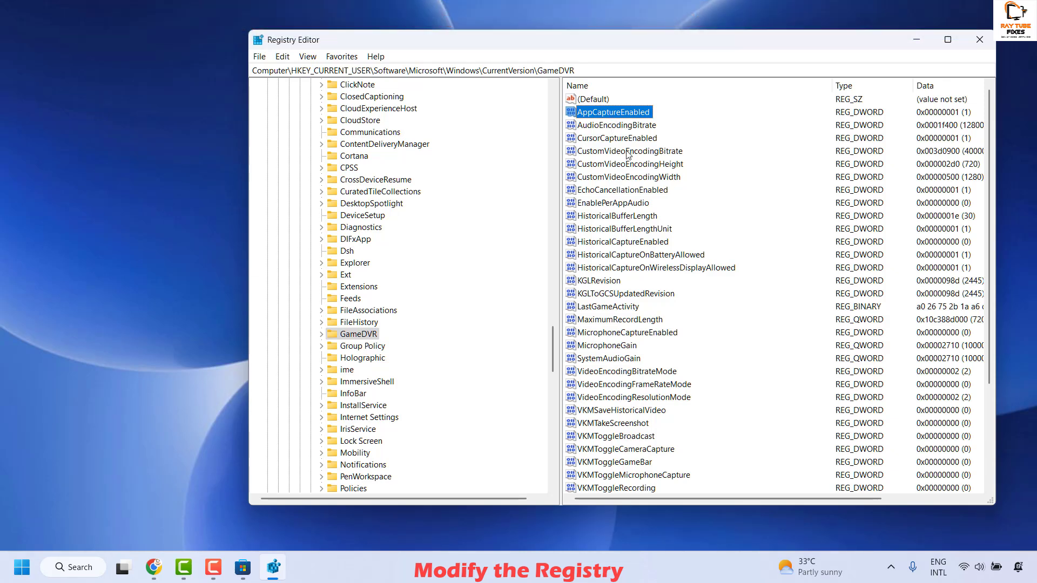
{"action": "key", "text": "Delete"}
{"action": "left_click", "coordinate": [619, 283]}
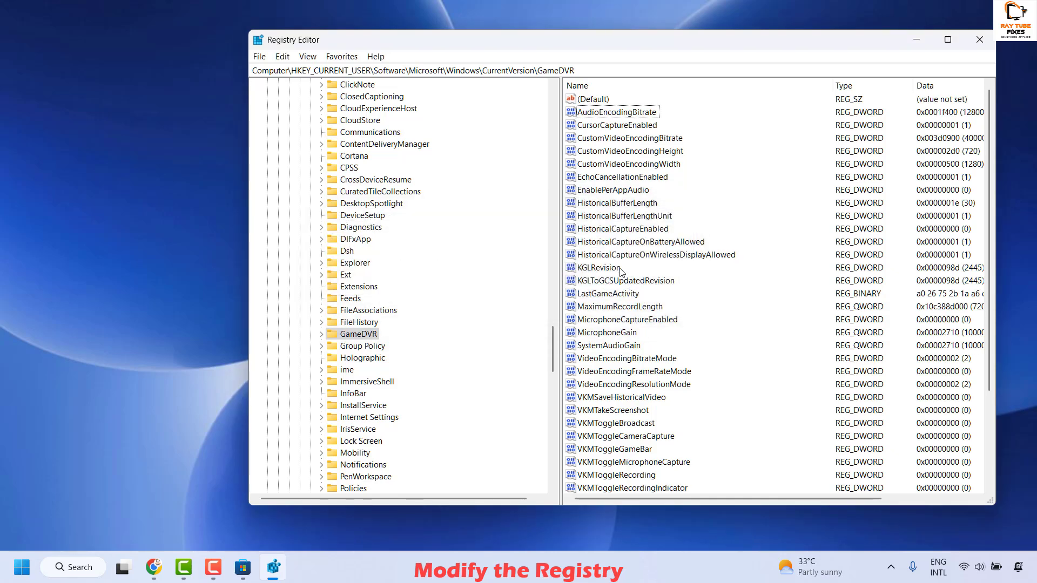
Create a DWORD (32-bit) value named AppCaptureEnabled in GameDVR with data 1.
{"action": "right_click", "coordinate": [717, 110]}
{"action": "mouse_move", "coordinate": [765, 118]}
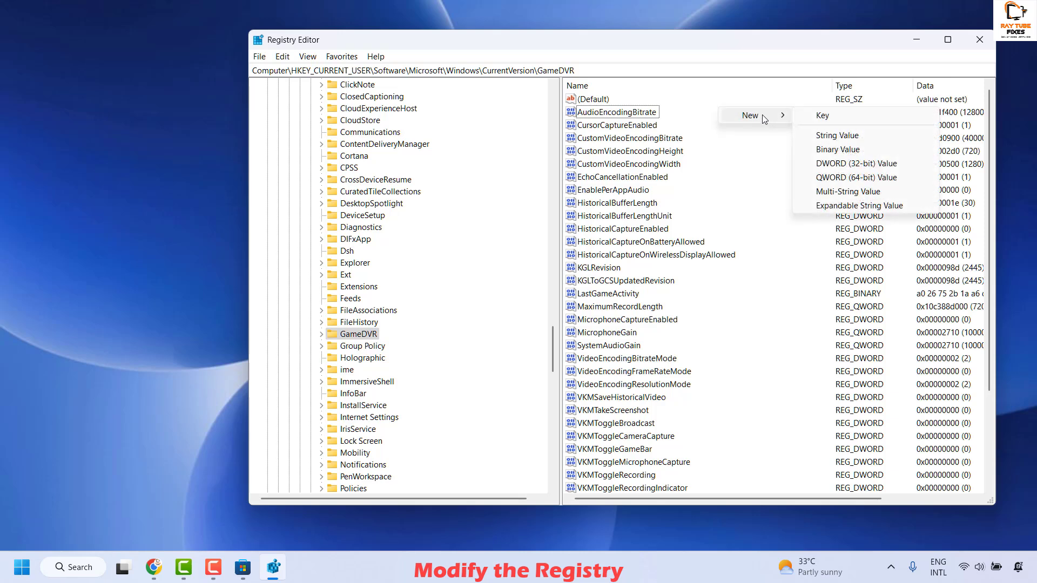
{"action": "left_click", "coordinate": [865, 164]}
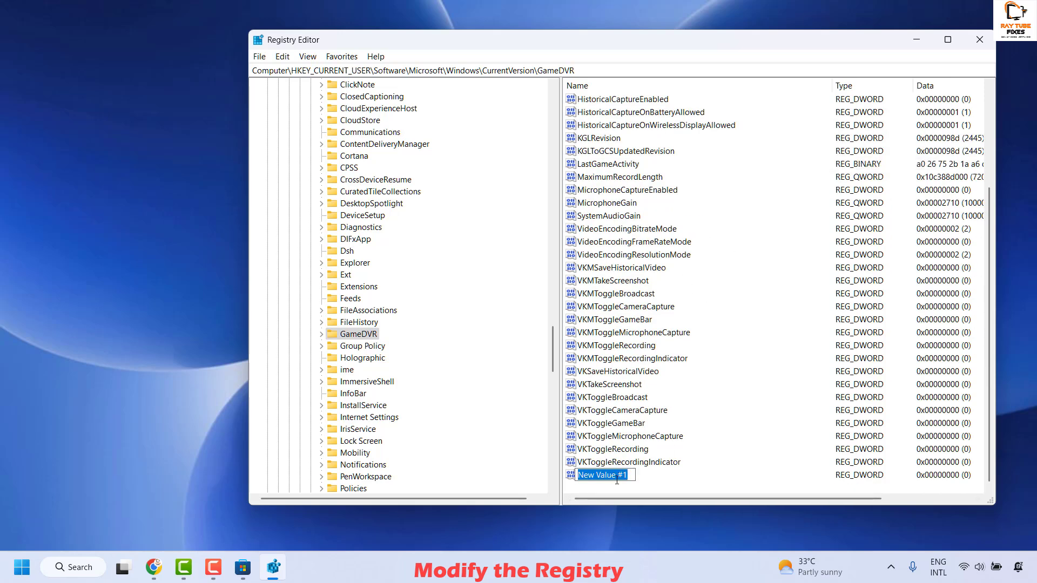
{"action": "type", "text": "AppCaptureEnabled"}
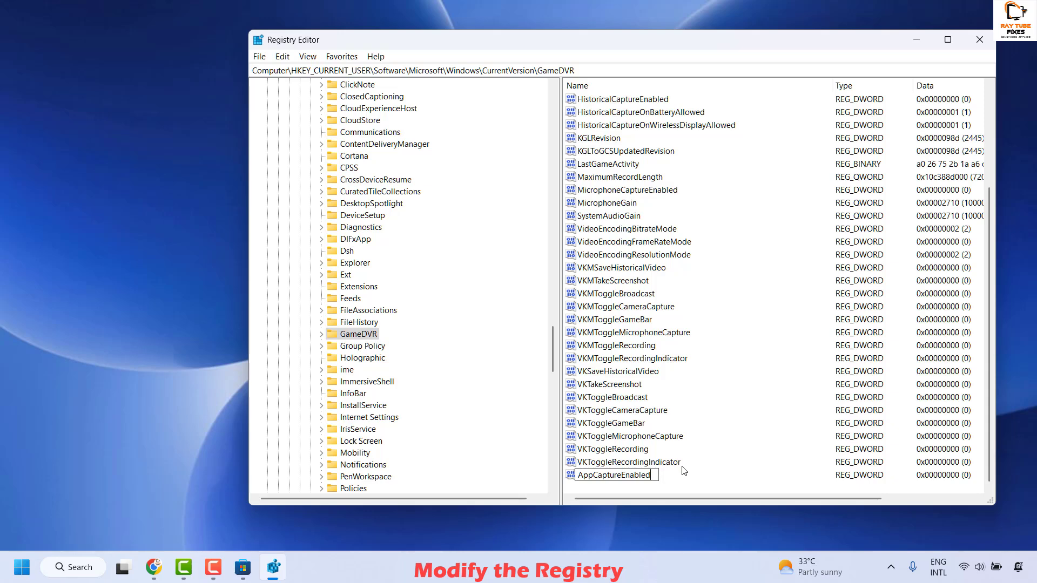
{"action": "key", "text": "Return"}
{"action": "right_click", "coordinate": [625, 476]}
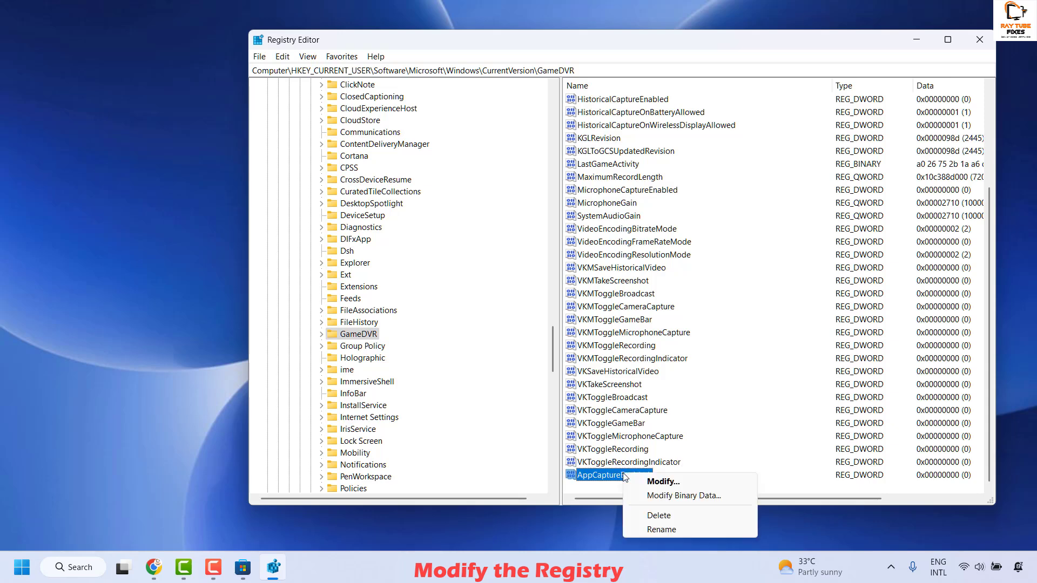
{"action": "left_click", "coordinate": [673, 484]}
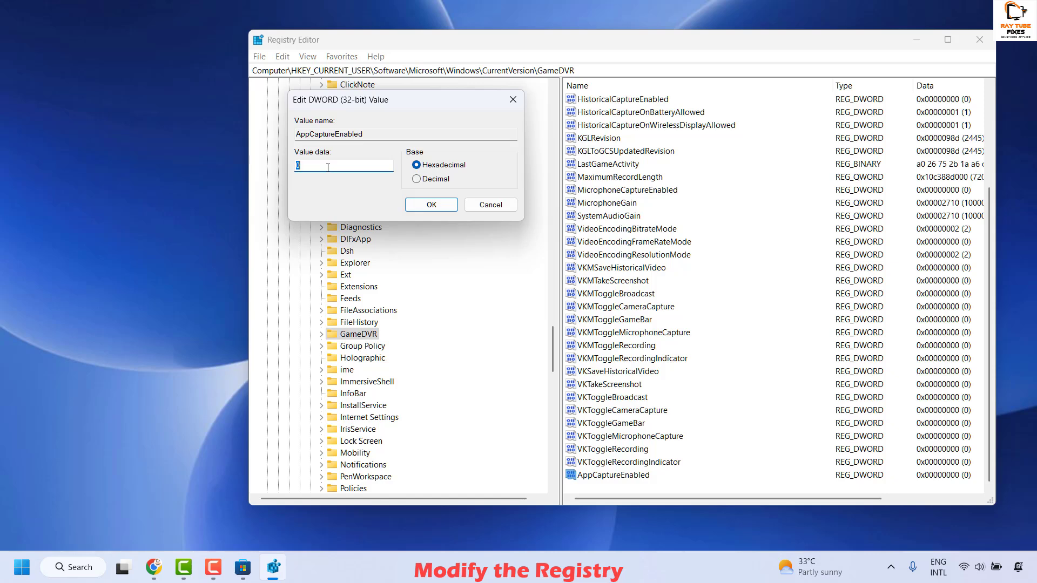
{"action": "type", "text": "1"}
{"action": "left_click", "coordinate": [430, 205]}
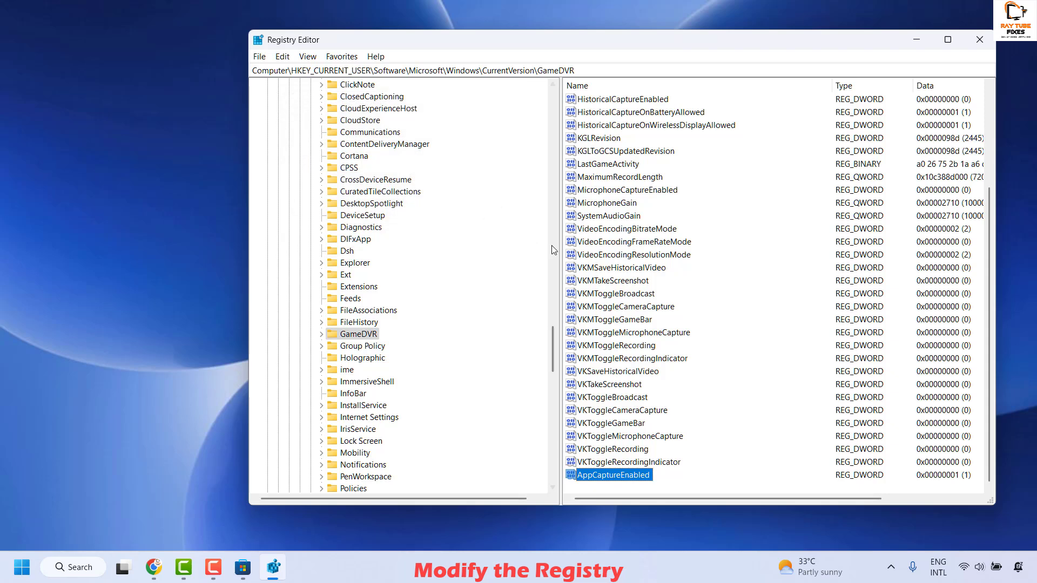
{"action": "left_click", "coordinate": [345, 336]}
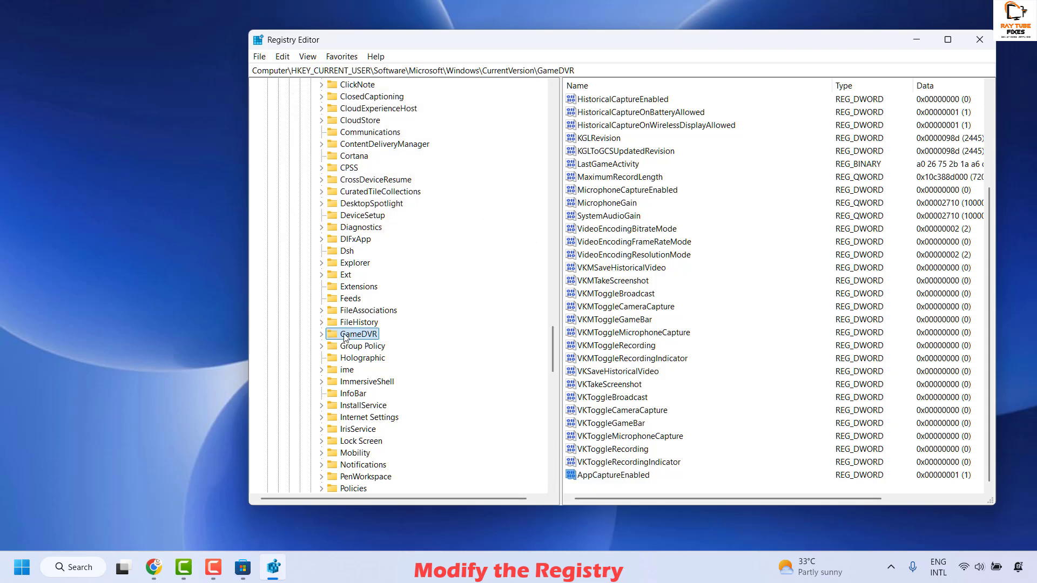
Collapse the tree and go to HKEY_CURRENT_USER\System\GameConfigStore with the arrow keys.
{"action": "key", "text": "Left"}
{"action": "key", "text": "Left"}
{"action": "key", "text": "Left"}
{"action": "key", "text": "Left"}
{"action": "key", "text": "Left"}
{"action": "key", "text": "Left"}
{"action": "key", "text": "Left"}
{"action": "key", "text": "Left"}
{"action": "key", "text": "Left"}
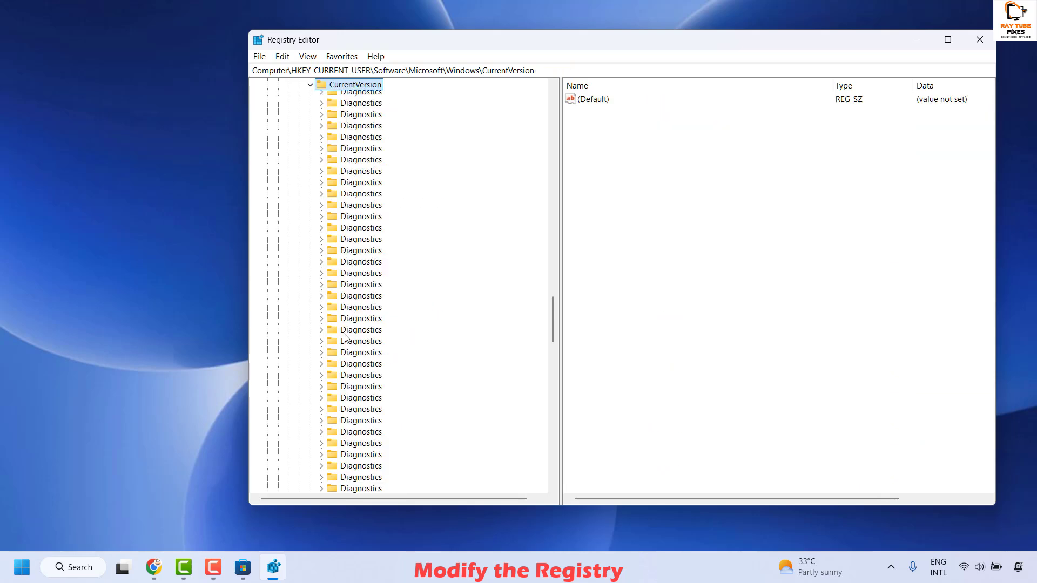
{"action": "key", "text": "Left"}
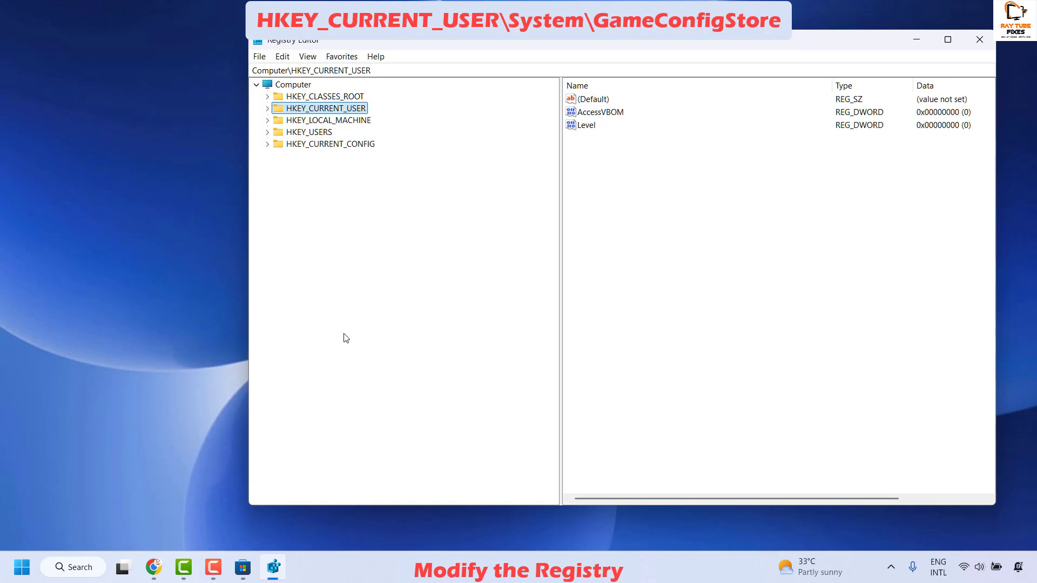
{"action": "key", "text": "Right"}
{"action": "key", "text": "Down"}
{"action": "key", "text": "Down"}
{"action": "key", "text": "Down"}
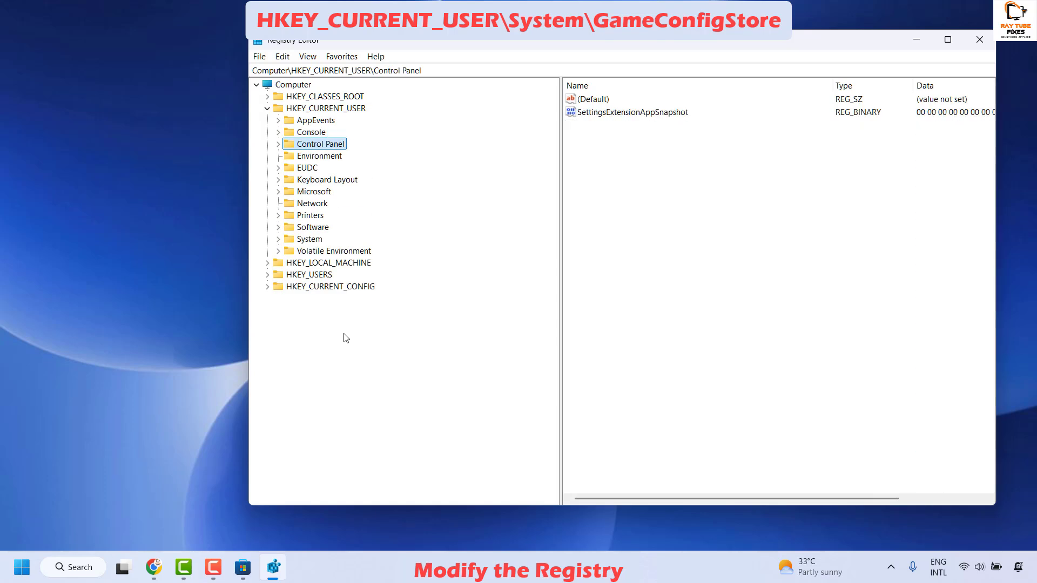
{"action": "key", "text": "Down"}
{"action": "key", "text": "Down"}
{"action": "key", "text": "Down"}
{"action": "key", "text": "Down"}
{"action": "key", "text": "Down"}
{"action": "key", "text": "Down"}
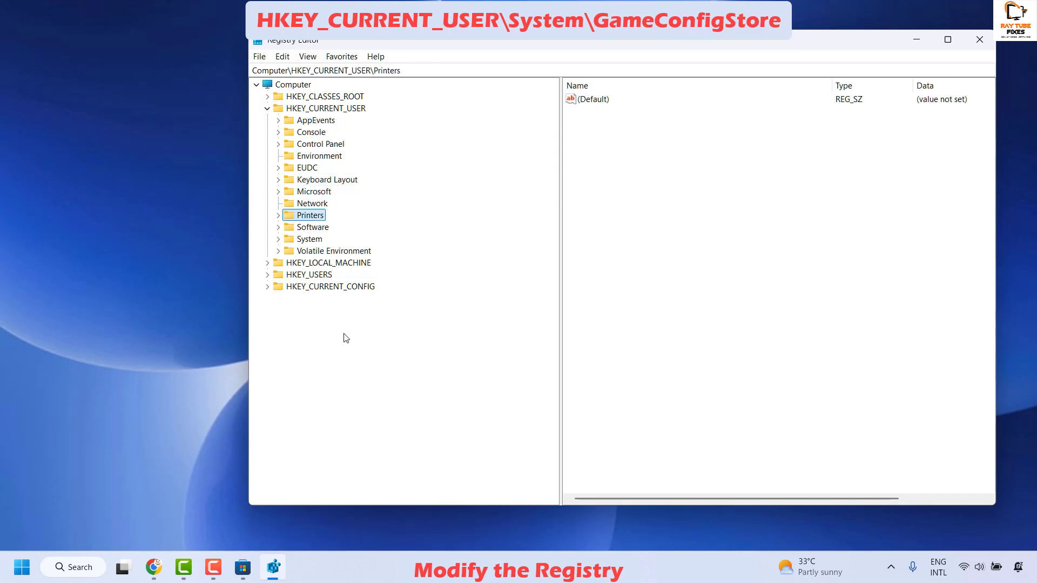
{"action": "key", "text": "Down"}
{"action": "key", "text": "Down"}
{"action": "key", "text": "Right"}
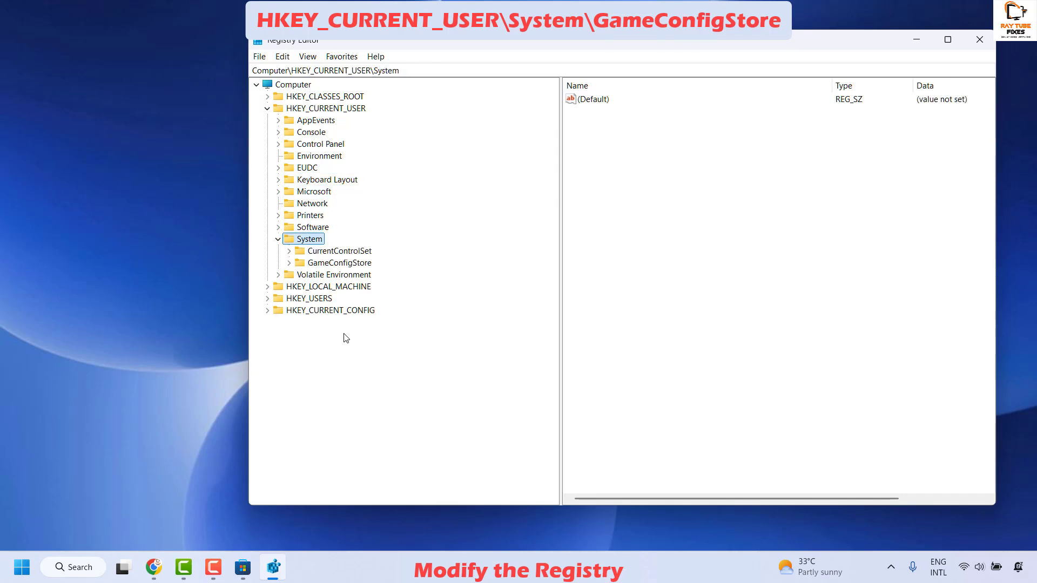
{"action": "key", "text": "Down"}
{"action": "key", "text": "Down"}
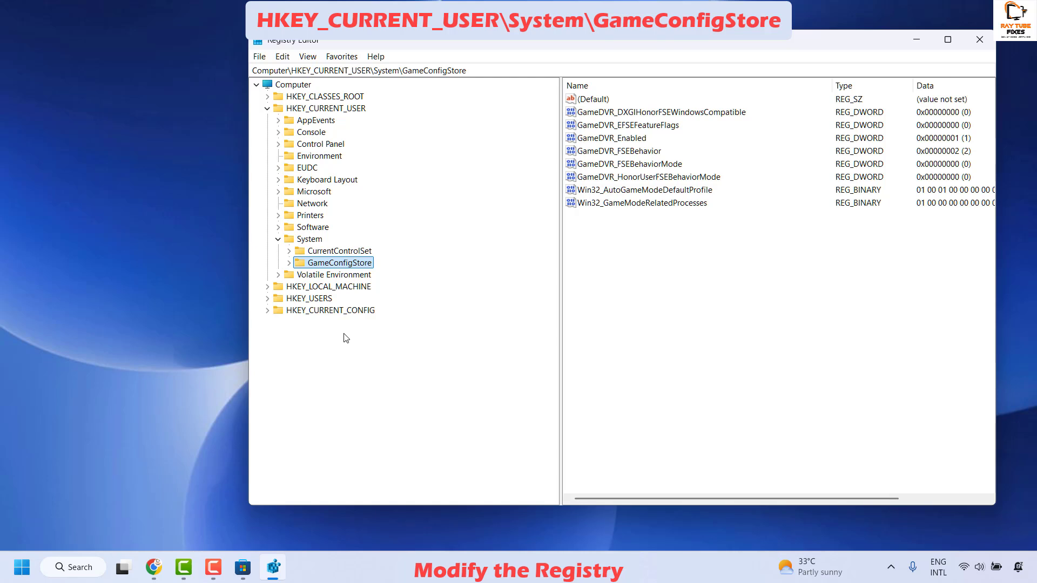
{"action": "key", "text": "Right"}
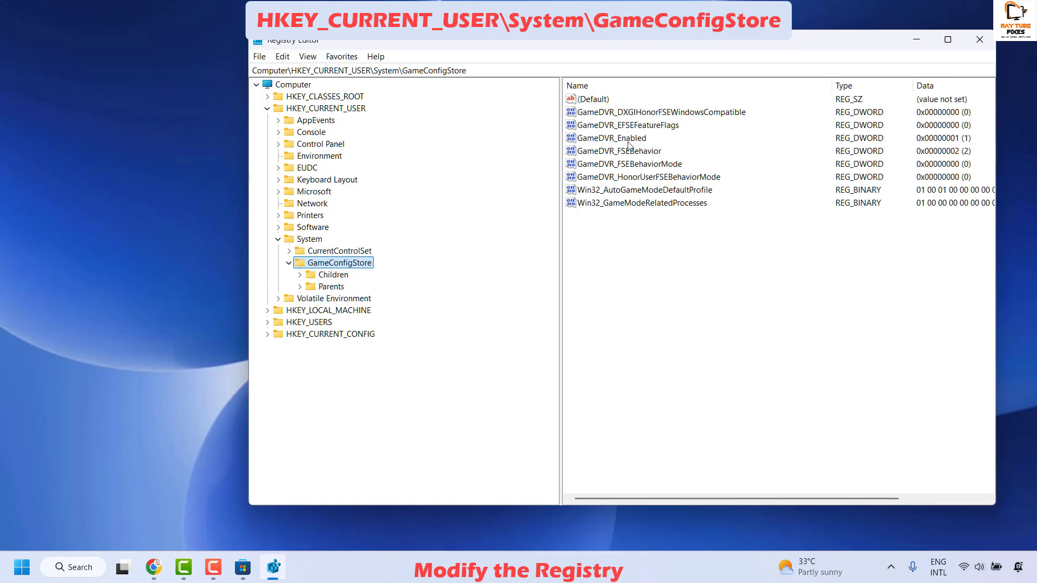
Change GameDVR_Enabled's data to 0, then minimize Registry Editor to the desktop.
{"action": "double_click", "coordinate": [636, 140]}
{"action": "key", "text": "Escape"}
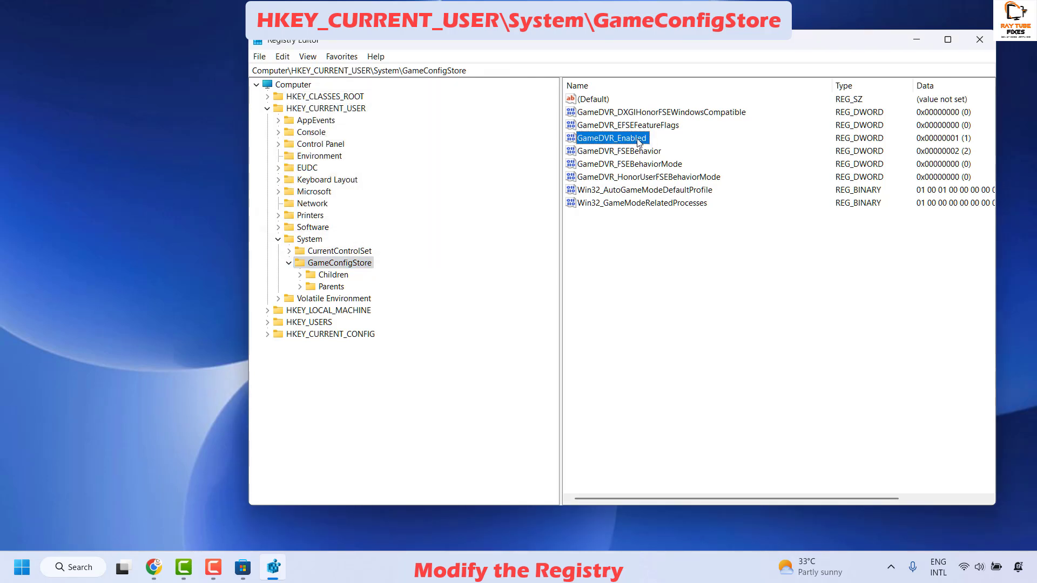
{"action": "double_click", "coordinate": [638, 140]}
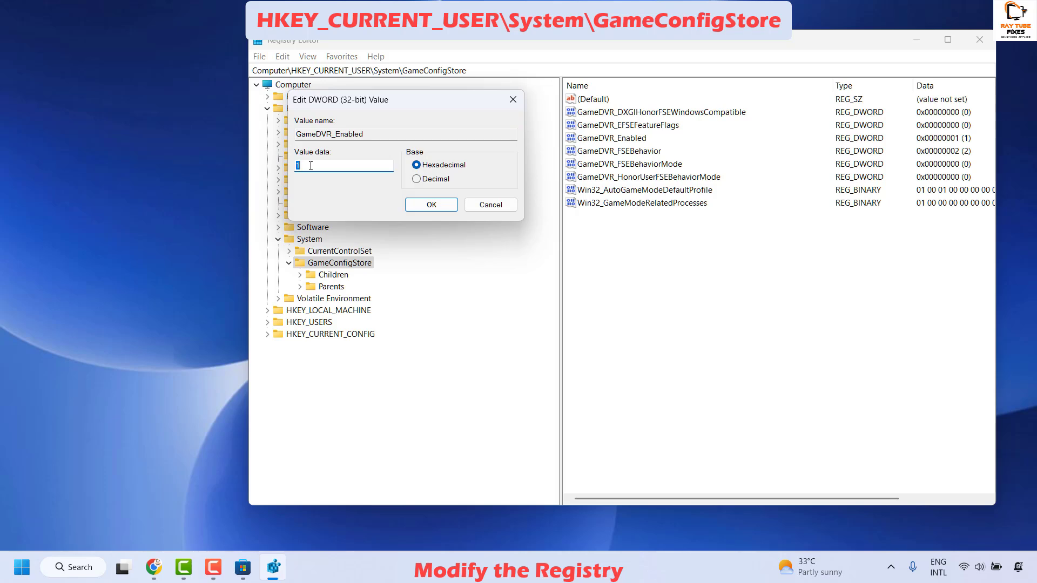
{"action": "type", "text": "0"}
{"action": "left_click", "coordinate": [430, 204]}
{"action": "key", "text": "super+d"}
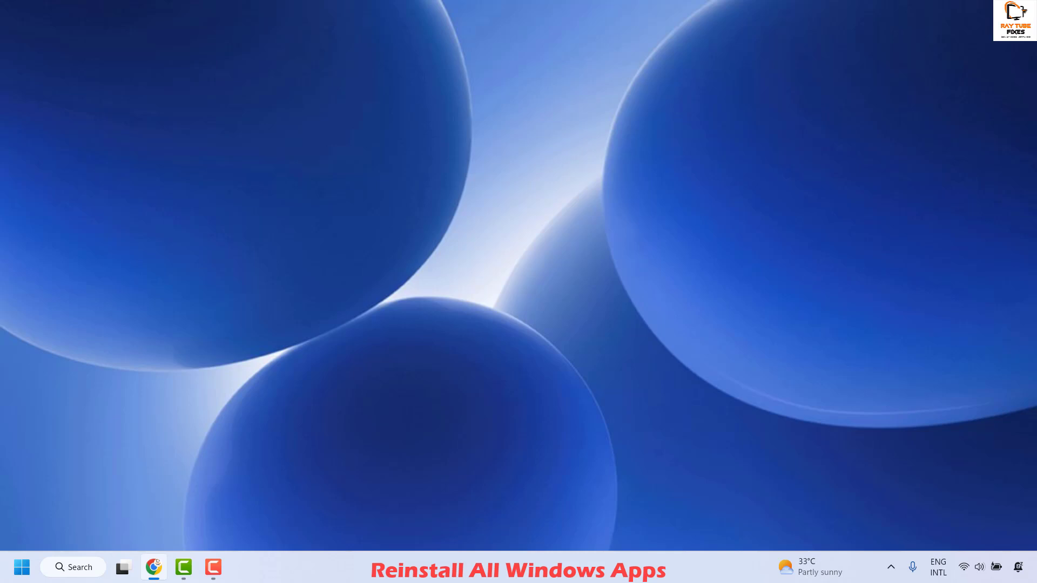
Search for powershell, run Windows PowerShell as administrator, and reposition its window.
{"action": "left_click", "coordinate": [75, 570]}
{"action": "type", "text": "pow"}
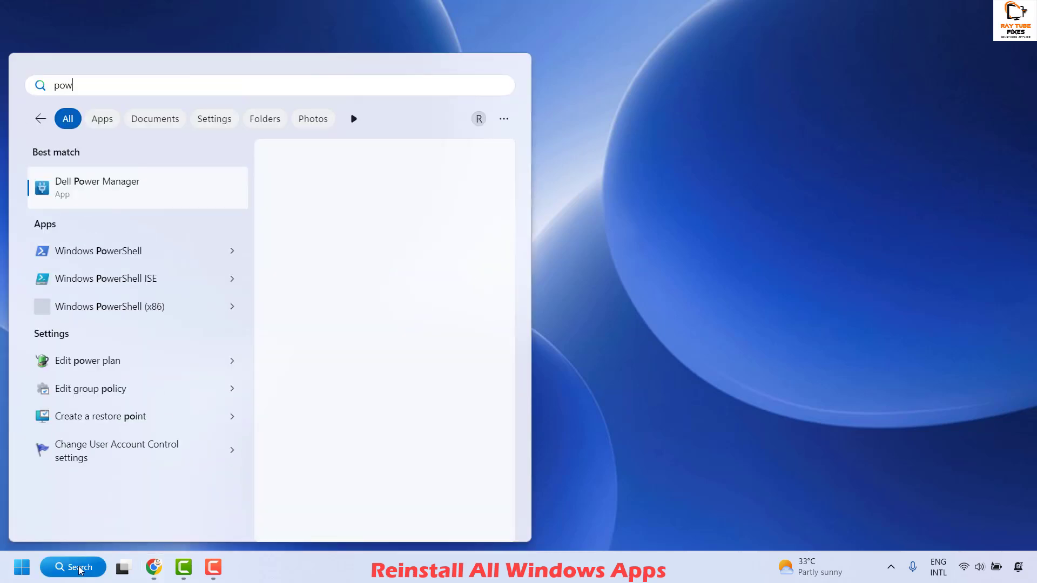
{"action": "type", "text": "ershell"}
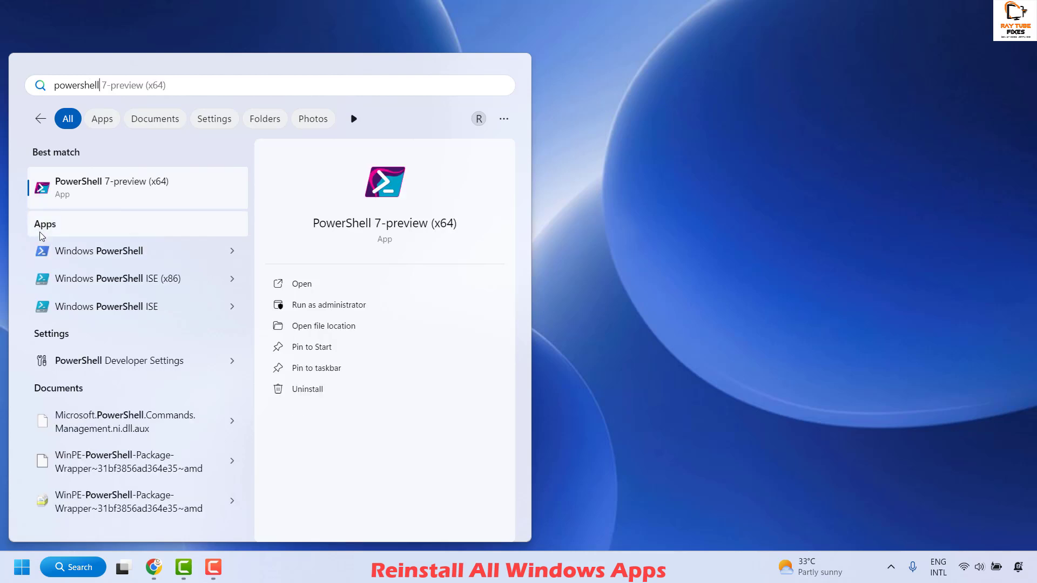
{"action": "right_click", "coordinate": [93, 259]}
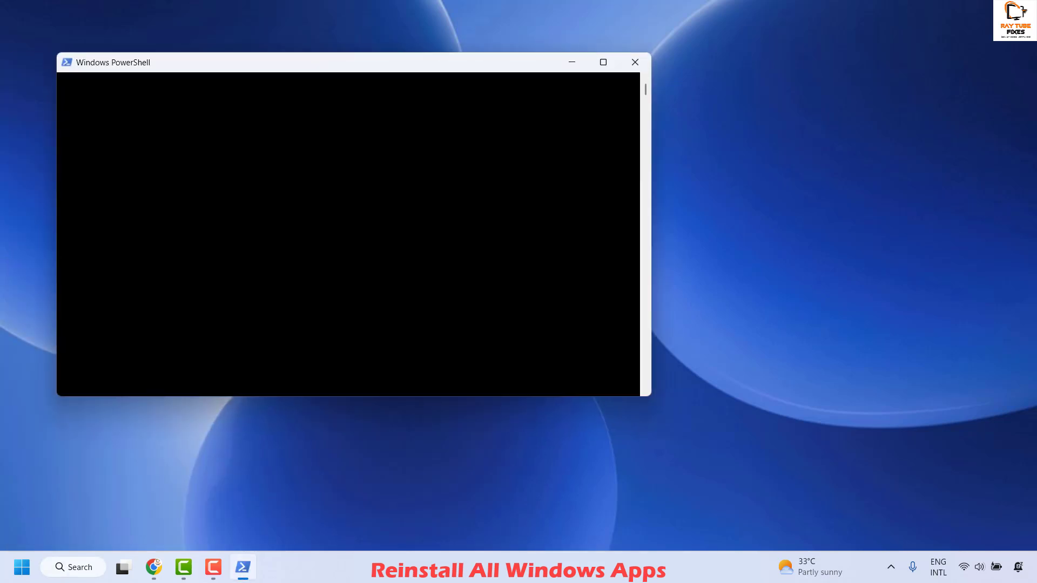
{"action": "left_click_drag", "start_coordinate": [409, 64], "coordinate": [597, 65]}
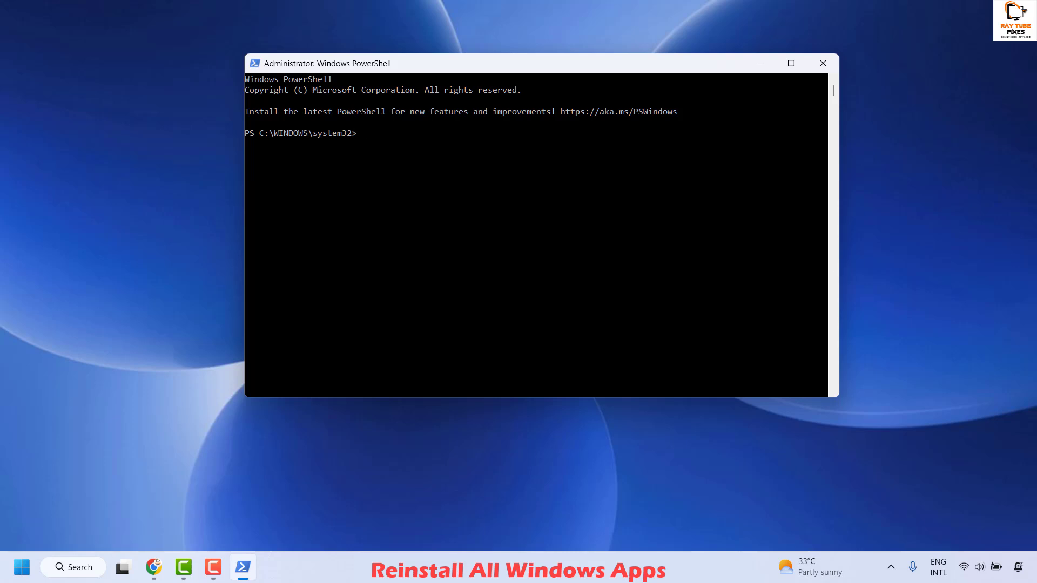
Paste and run the Get-AppXPackage app re-registration command, then close PowerShell.
{"action": "left_click", "coordinate": [153, 567]}
{"action": "left_click", "coordinate": [375, 138]}
{"action": "right_click", "coordinate": [372, 135]}
{"action": "key", "text": "Return"}
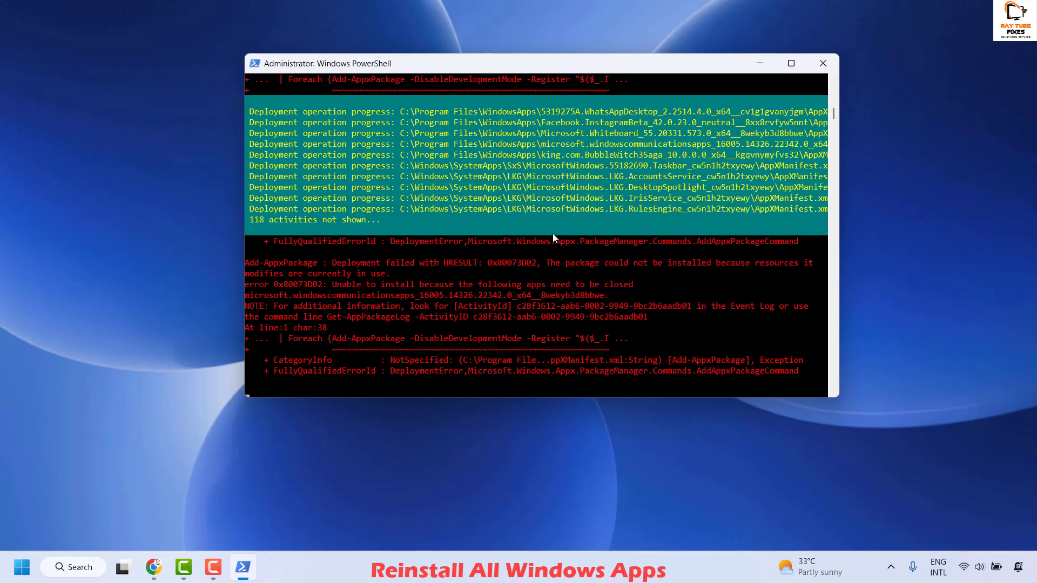
{"action": "left_click", "coordinate": [823, 64]}
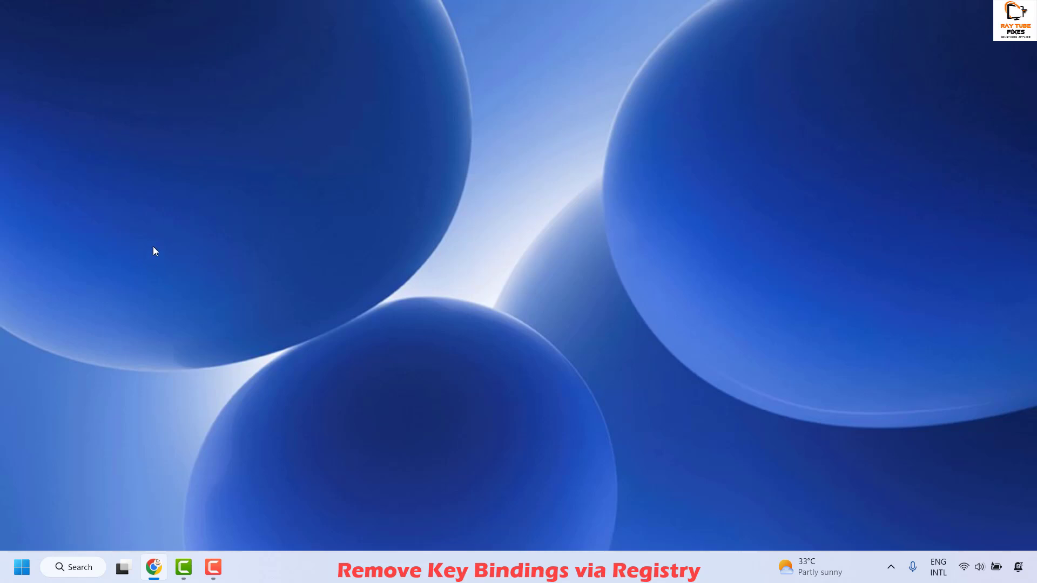
Launch Registry Editor by running regedit from the Run dialog.
{"action": "right_click", "coordinate": [22, 567]}
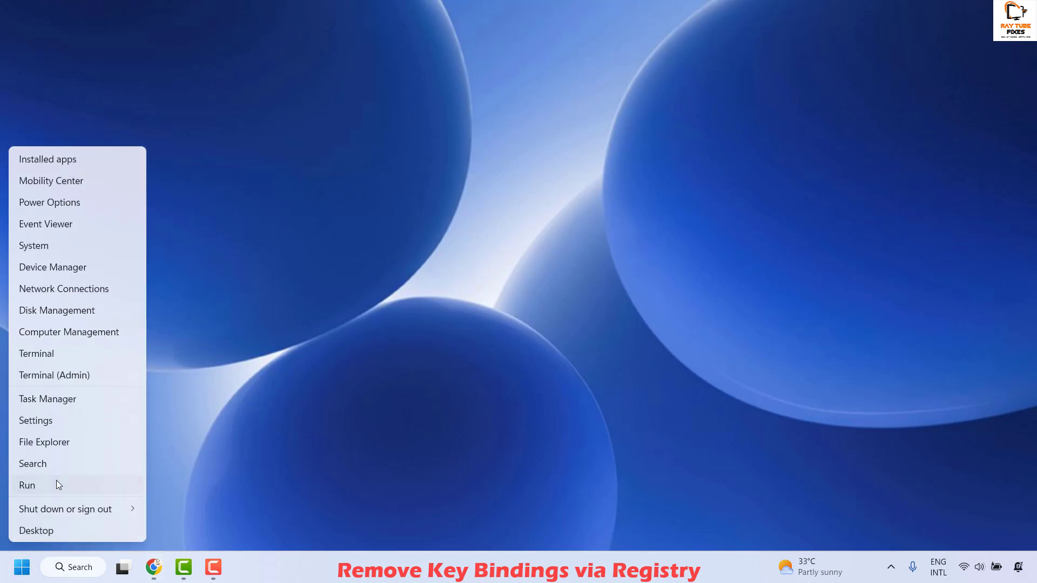
{"action": "left_click", "coordinate": [56, 482]}
{"action": "type", "text": "regedi"}
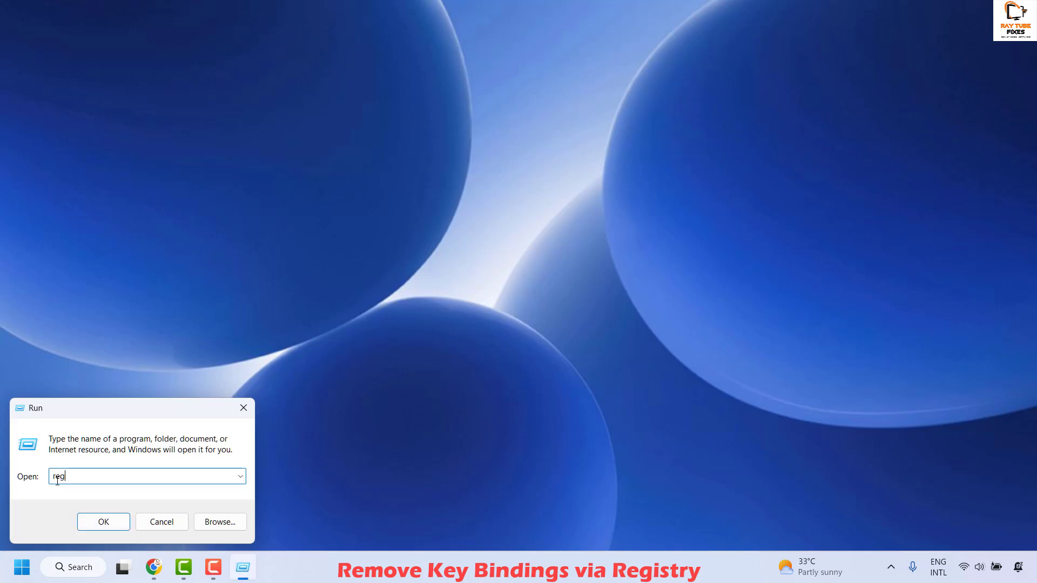
{"action": "type", "text": "t"}
{"action": "key", "text": "Return"}
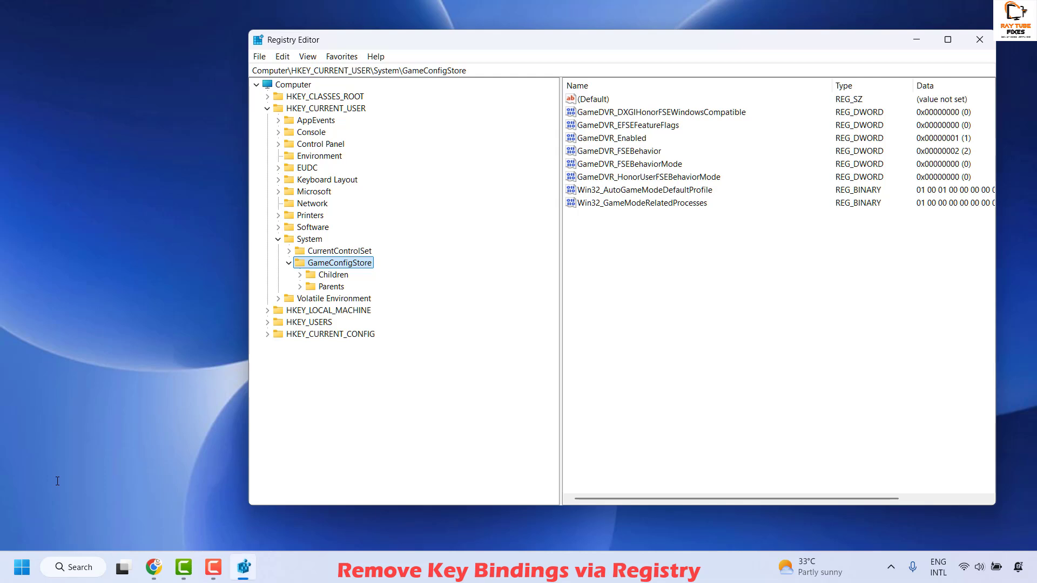
Navigate the key tree to HKEY_CLASSES_ROOT\ms-gamingoverlay and widen the values pane.
{"action": "key", "text": "Left"}
{"action": "key", "text": "Left"}
{"action": "key", "text": "Left"}
{"action": "key", "text": "Left"}
{"action": "key", "text": "Left"}
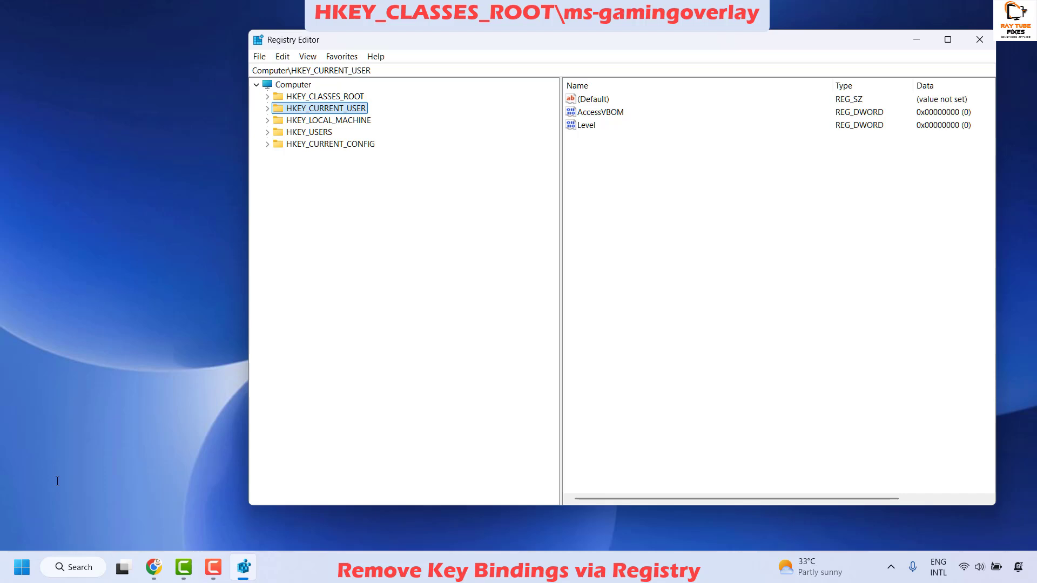
{"action": "key", "text": "Down"}
{"action": "key", "text": "Down"}
{"action": "key", "text": "Down"}
{"action": "key", "text": "Right"}
{"action": "key", "text": "Right"}
{"action": "key", "text": "Down"}
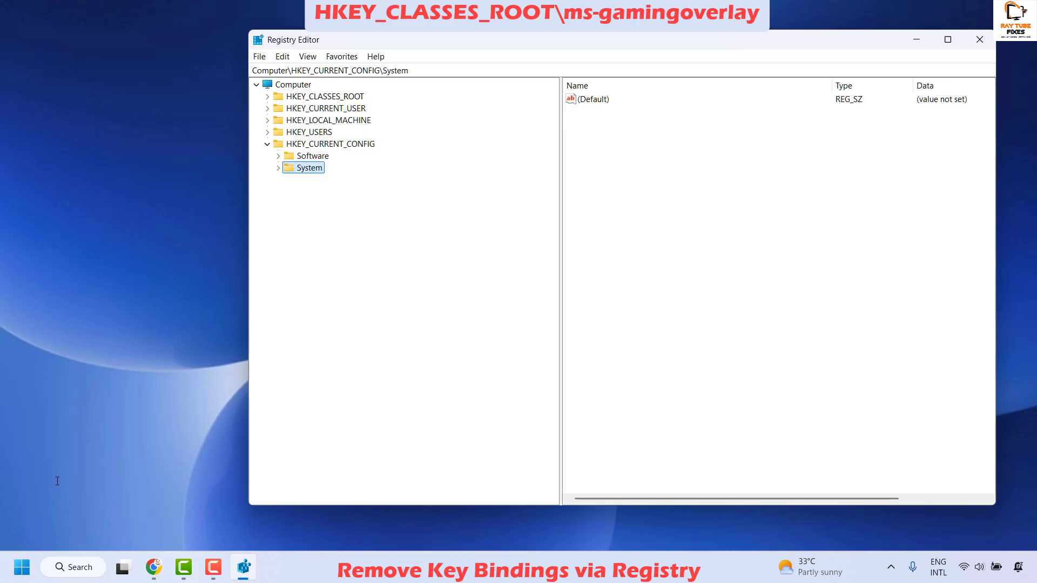
{"action": "key", "text": "Left"}
{"action": "key", "text": "Left"}
{"action": "key", "text": "Up"}
{"action": "key", "text": "Up"}
{"action": "key", "text": "Up"}
{"action": "key", "text": "Up"}
{"action": "key", "text": "Right"}
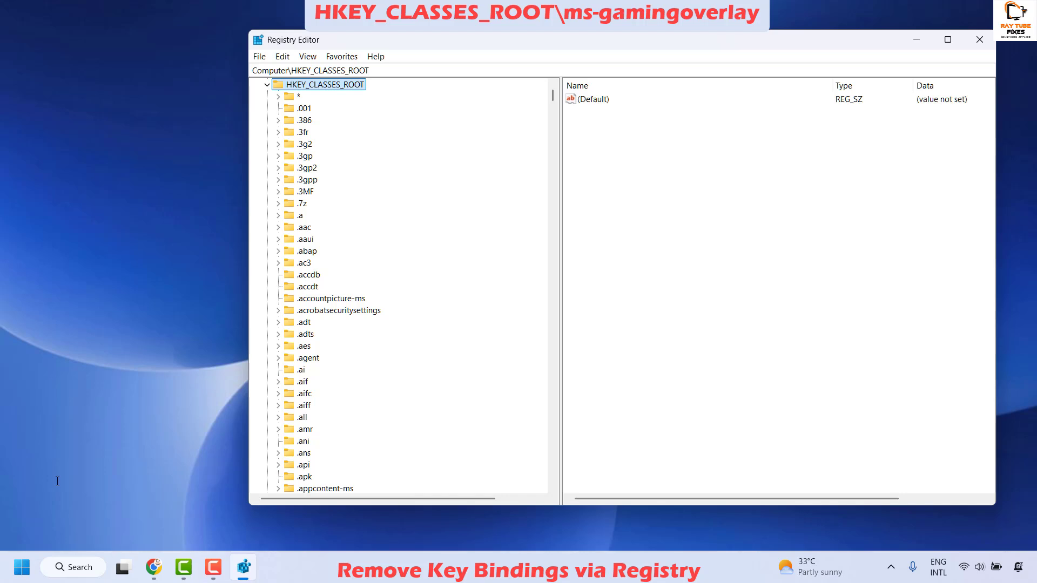
{"action": "key", "text": "Down"}
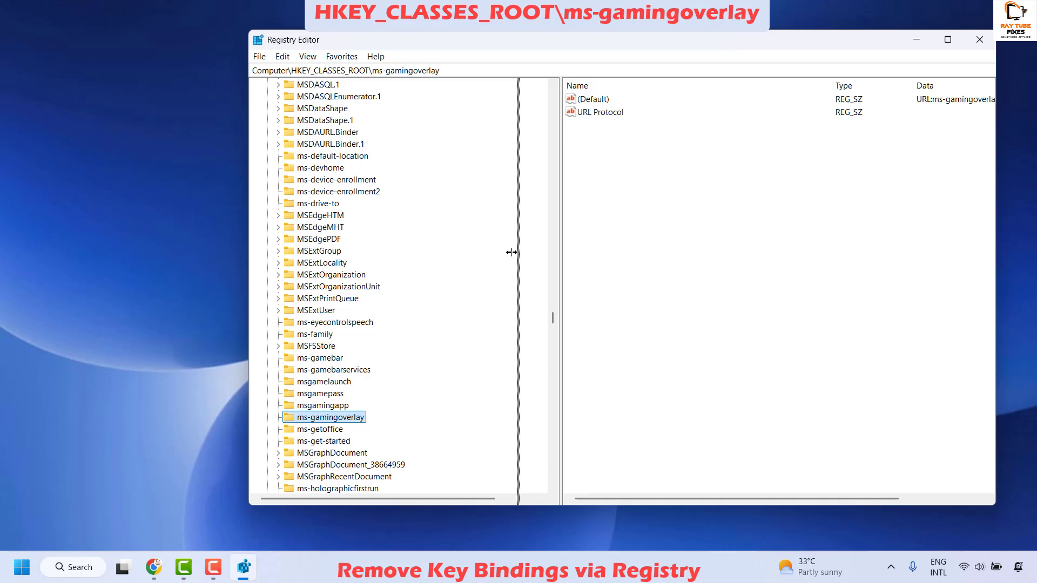
{"action": "left_click_drag", "start_coordinate": [560, 248], "coordinate": [475, 248]}
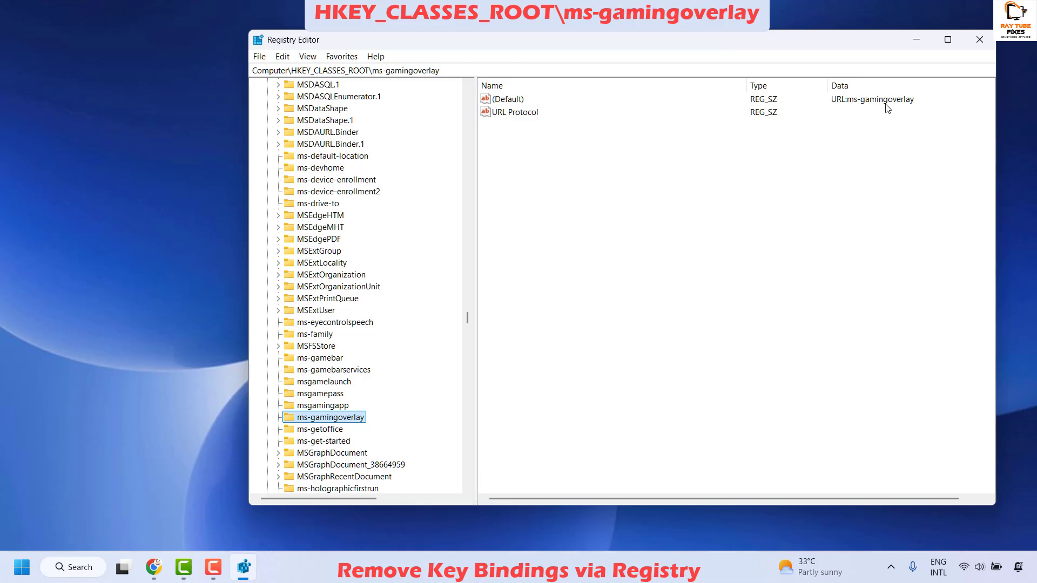
Check that the (Default) value reads URL:ms-gamingoverlay, leave it unchanged, and close Registry Editor.
{"action": "key", "text": "Tab"}
{"action": "double_click", "coordinate": [530, 99]}
{"action": "key", "text": "Escape"}
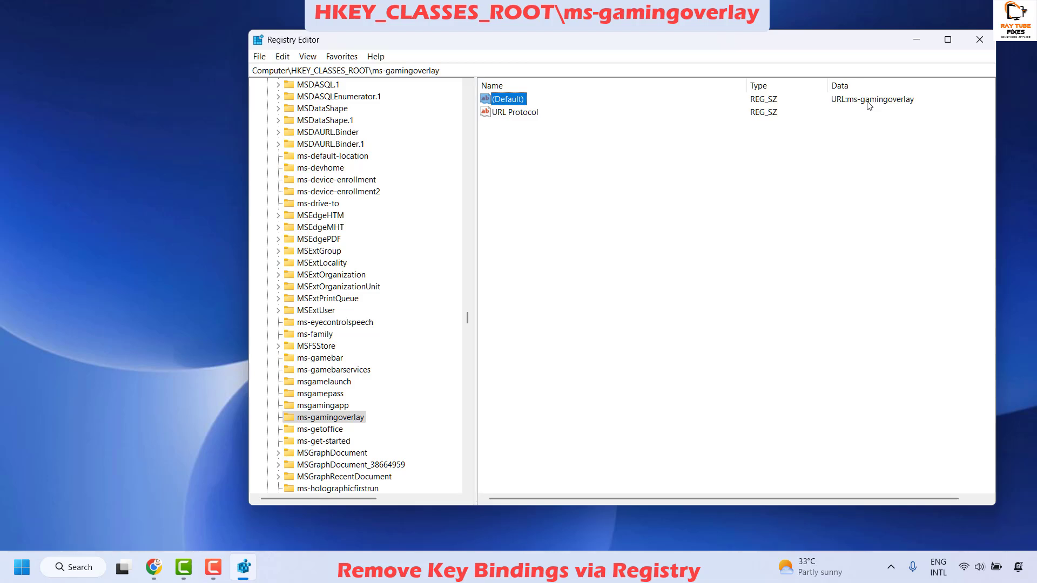
{"action": "right_click", "coordinate": [512, 102]}
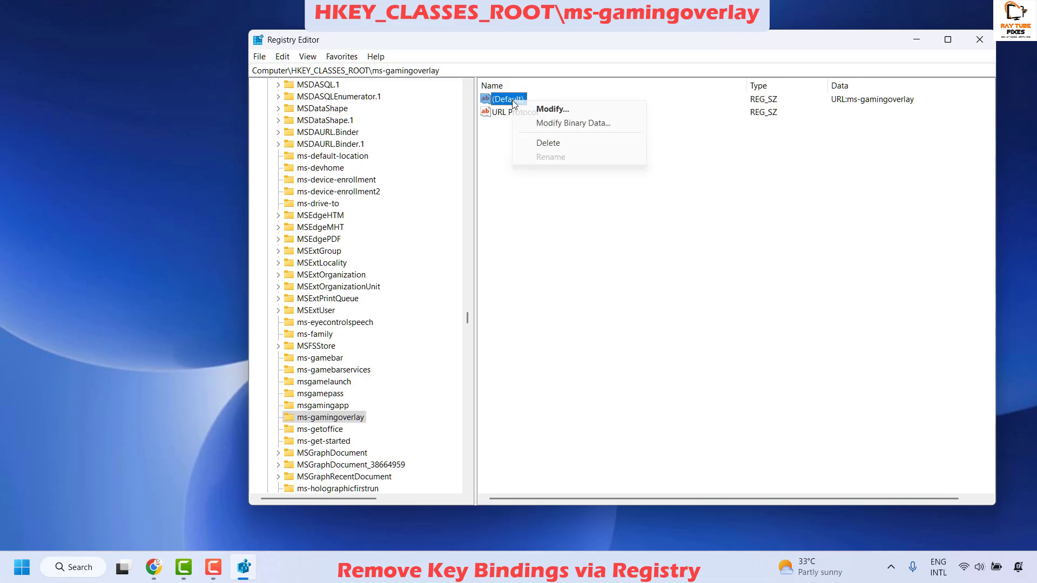
{"action": "left_click", "coordinate": [547, 110]}
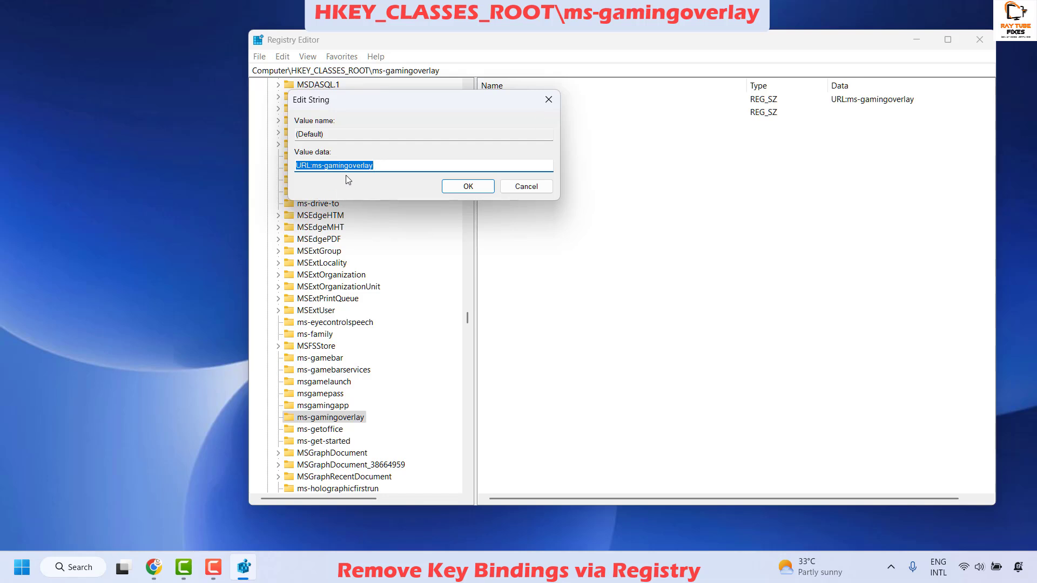
{"action": "key", "text": "End"}
{"action": "left_click", "coordinate": [467, 187]}
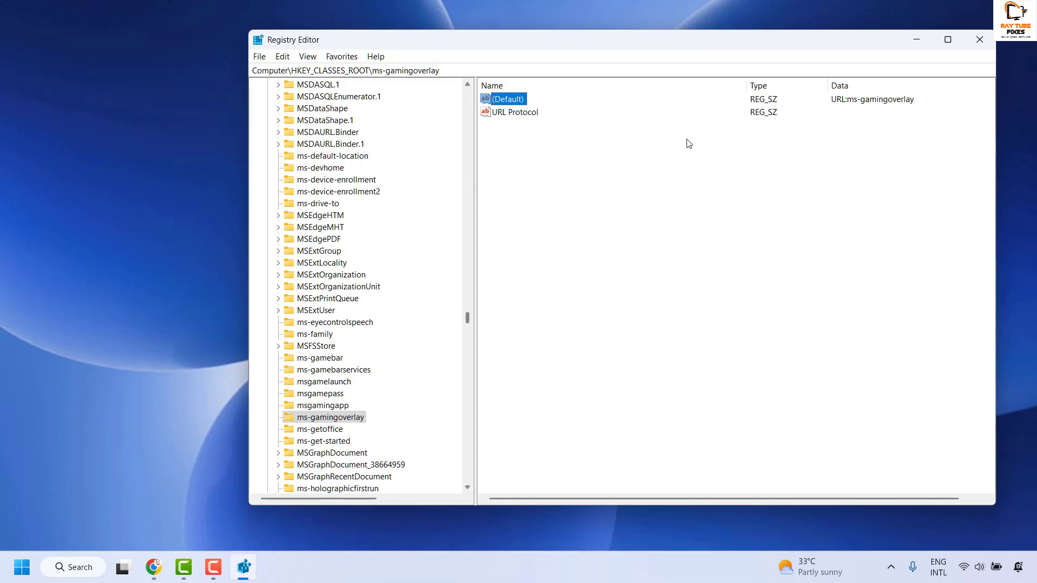
{"action": "left_click", "coordinate": [979, 39]}
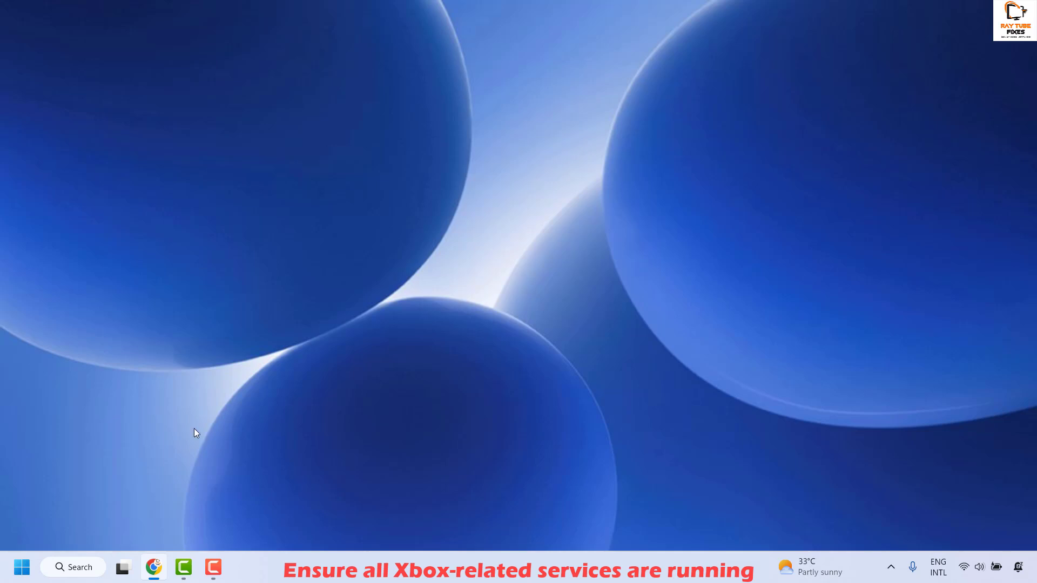
Run services.msc and sort the services list by name in reverse order.
{"action": "right_click", "coordinate": [21, 566]}
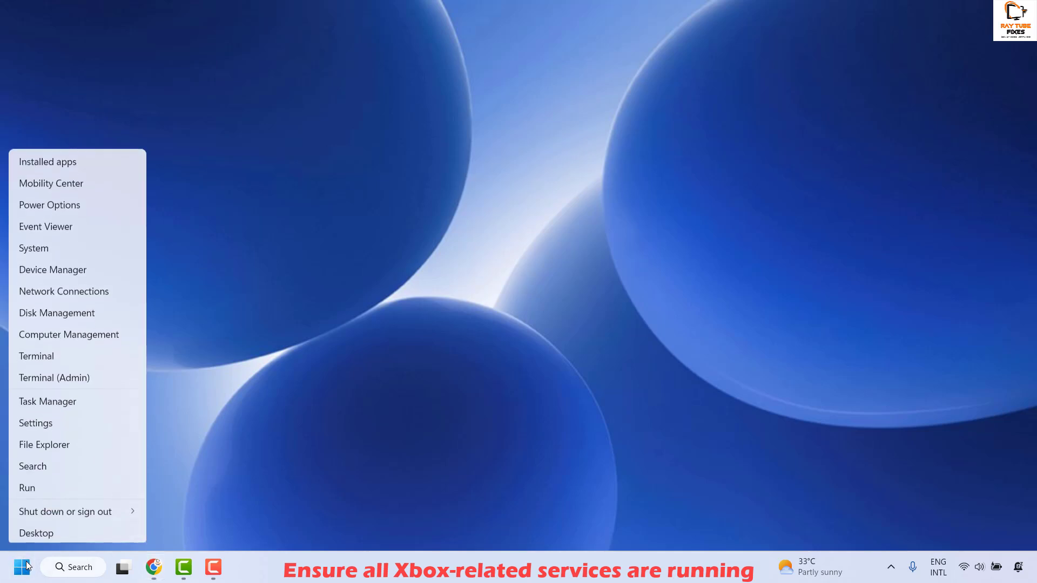
{"action": "left_click", "coordinate": [49, 486]}
{"action": "type", "text": "serv"}
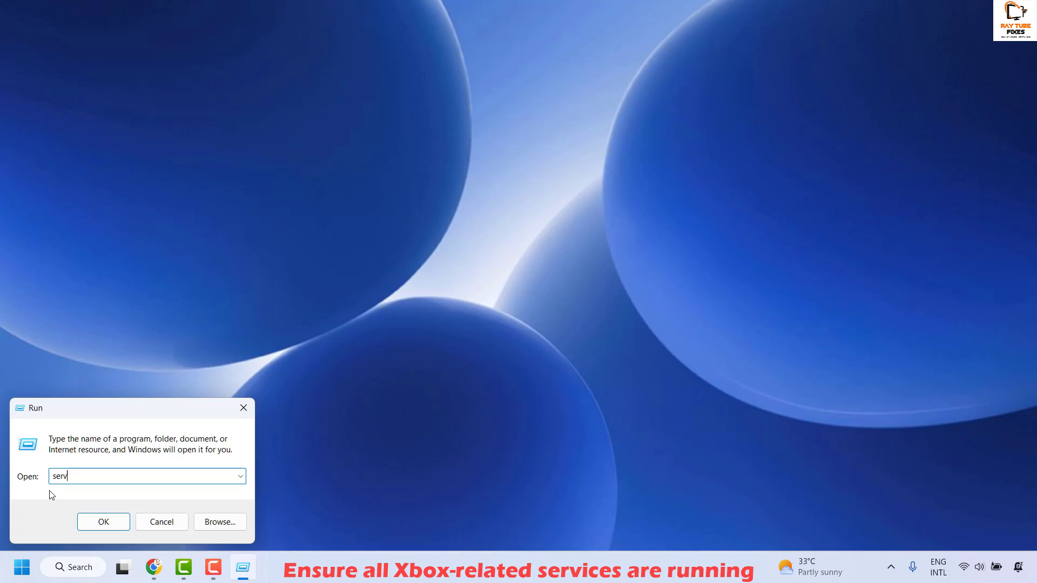
{"action": "type", "text": "ices.msc"}
{"action": "key", "text": "Return"}
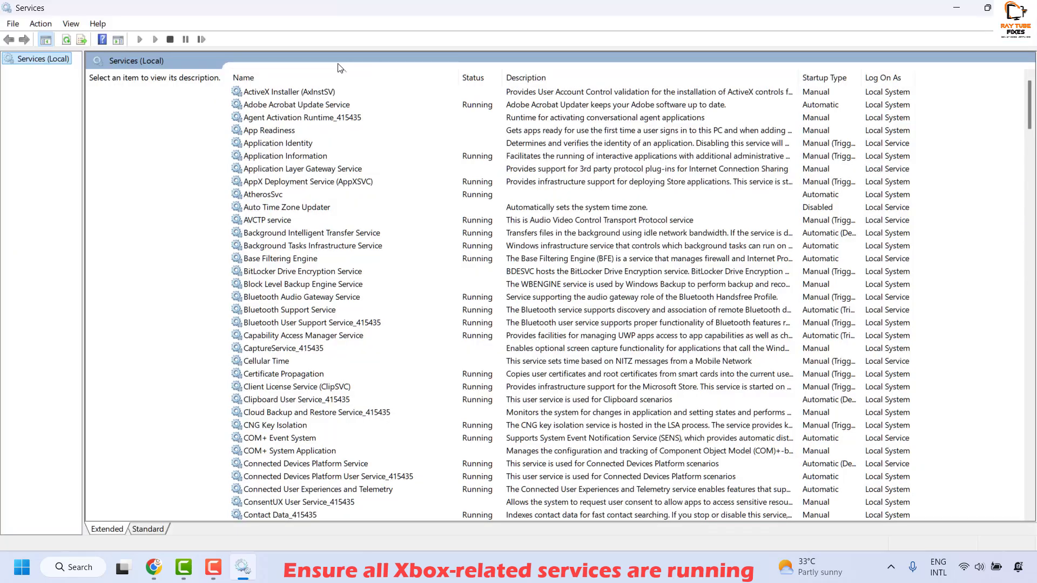
{"action": "left_click", "coordinate": [308, 81]}
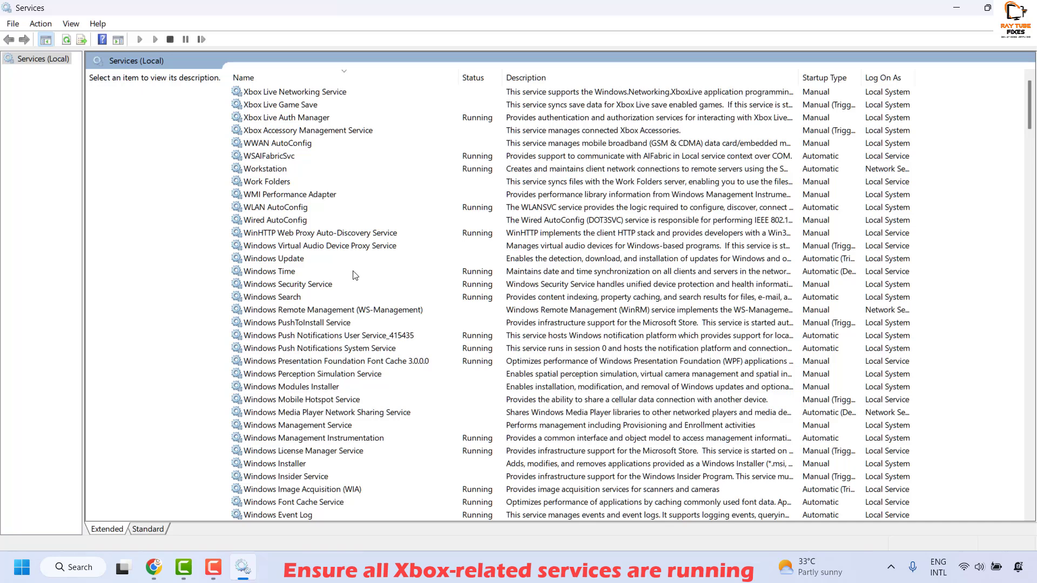
Start Xbox Accessory Management Service and set its startup type to Automatic.
{"action": "left_click", "coordinate": [271, 95]}
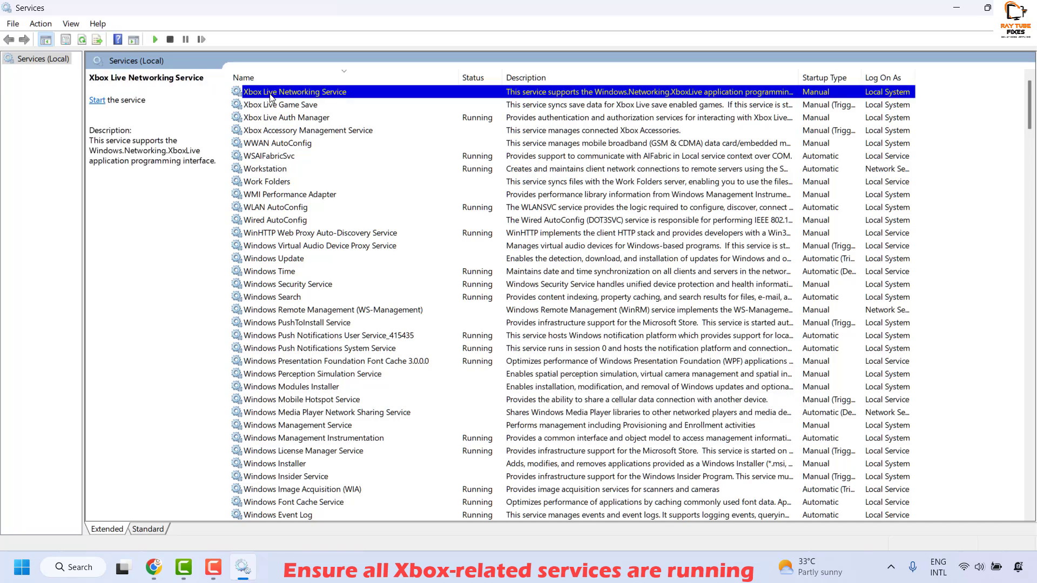
{"action": "left_click", "coordinate": [270, 106]}
{"action": "left_click", "coordinate": [267, 118]}
{"action": "left_click", "coordinate": [261, 130]}
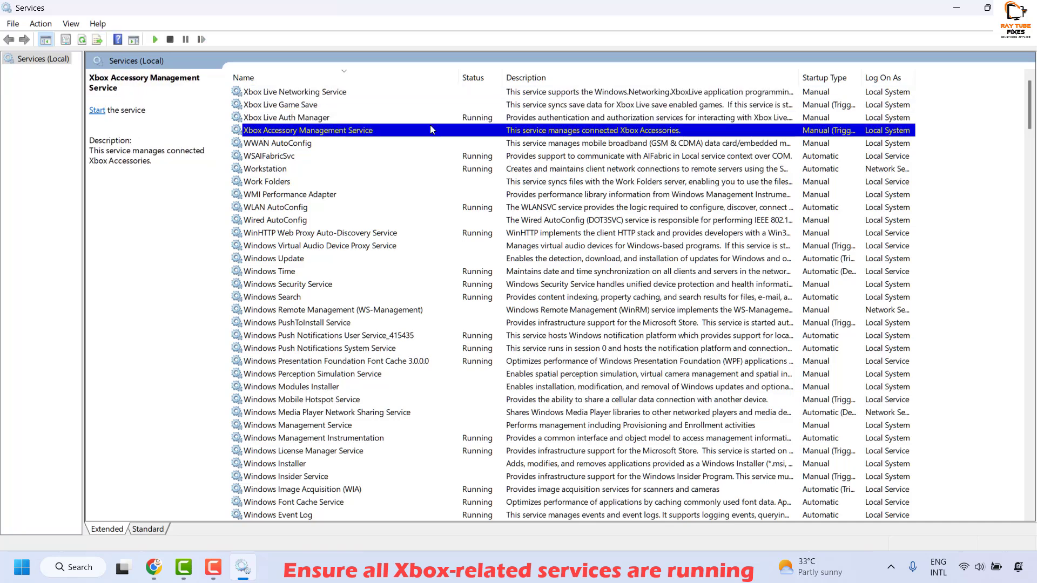
{"action": "right_click", "coordinate": [341, 130]}
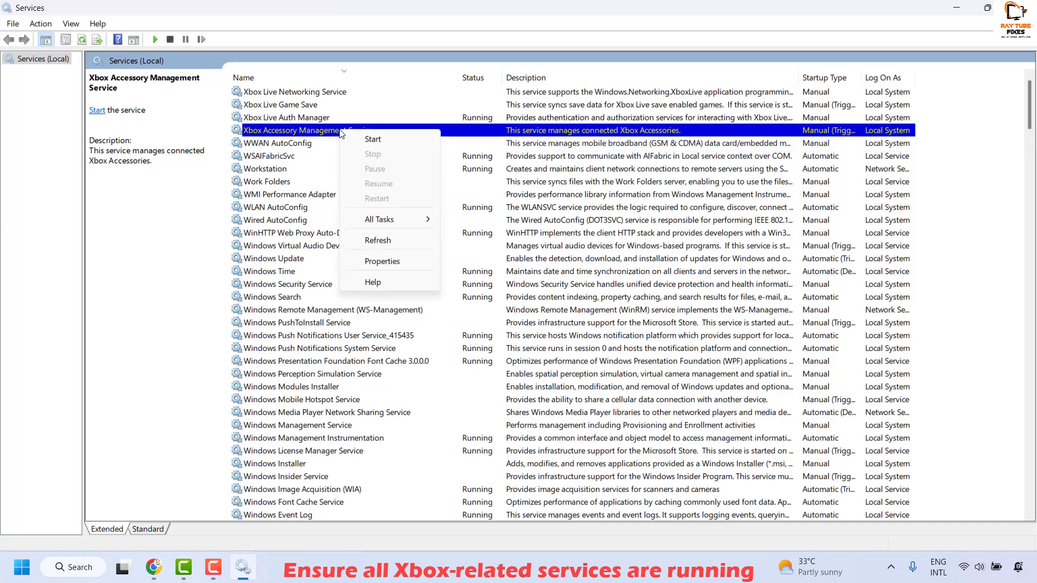
{"action": "left_click", "coordinate": [396, 262]}
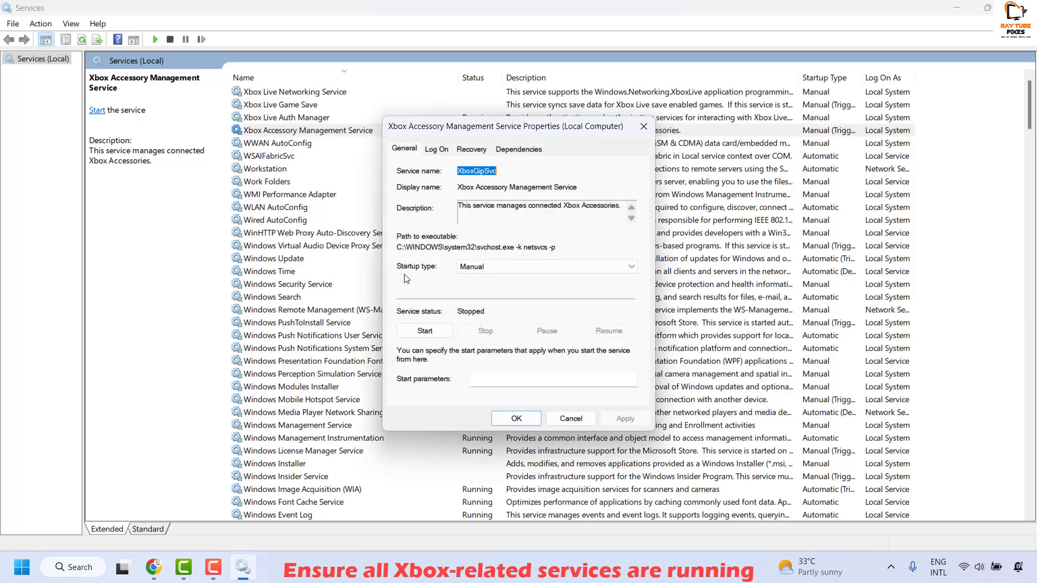
{"action": "left_click", "coordinate": [435, 330]}
{"action": "left_click", "coordinate": [485, 267]}
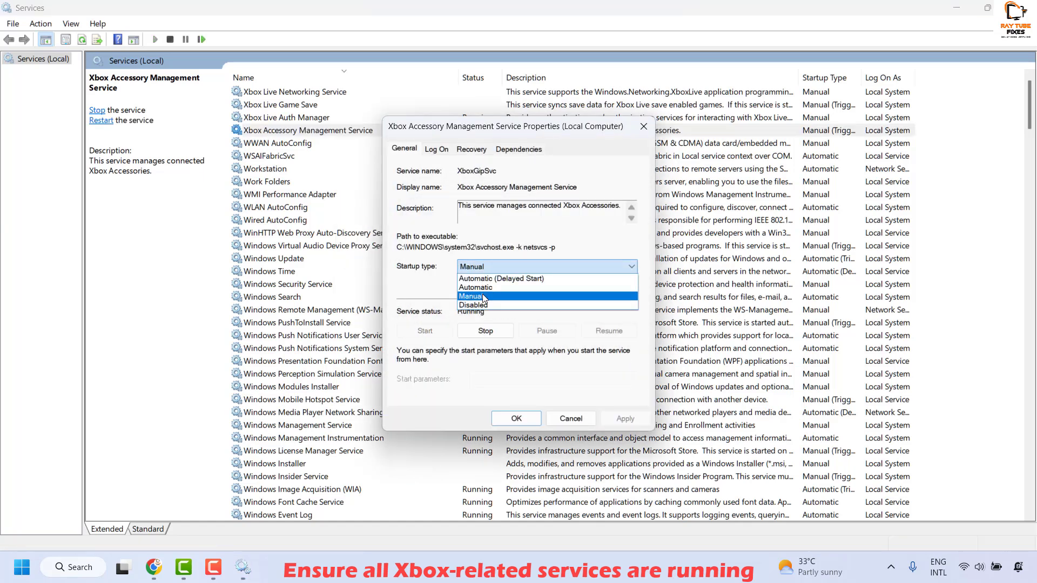
{"action": "left_click", "coordinate": [483, 290]}
{"action": "left_click", "coordinate": [516, 418]}
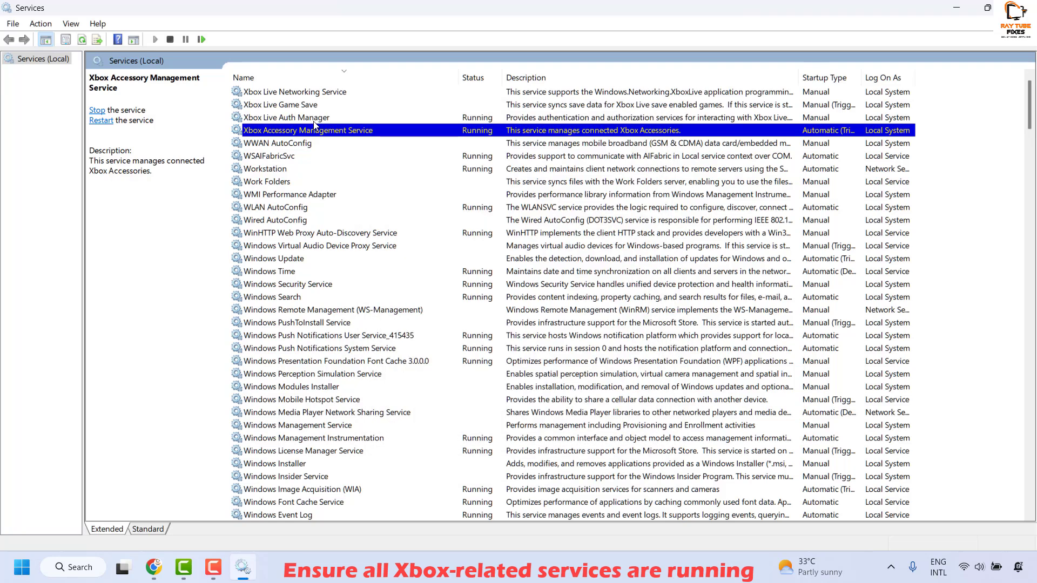
Set Xbox Live Auth Manager's startup type to Automatic and apply it.
{"action": "left_click", "coordinate": [315, 118]}
{"action": "right_click", "coordinate": [315, 118]}
{"action": "left_click", "coordinate": [356, 249]}
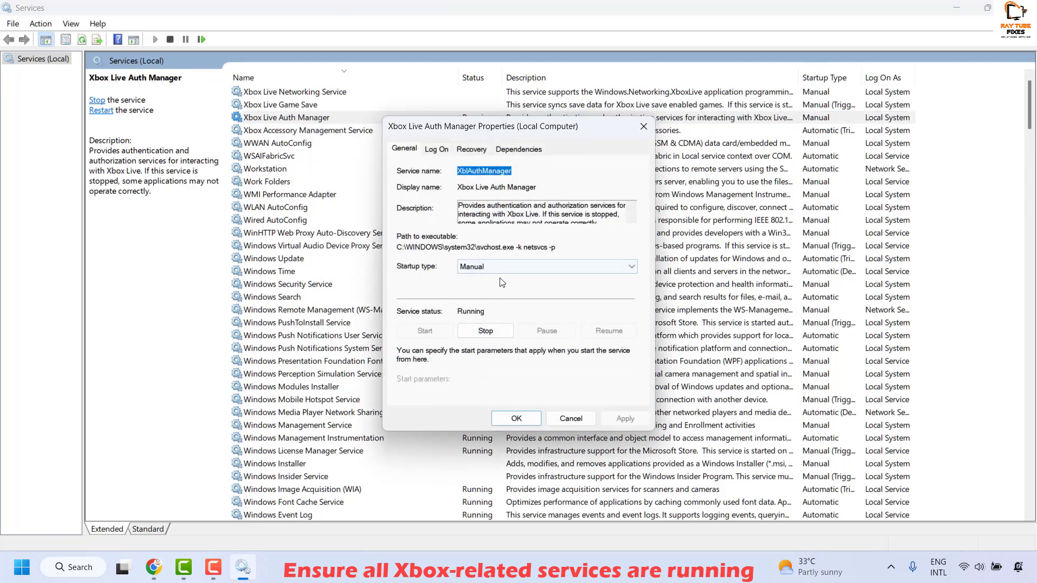
{"action": "left_click", "coordinate": [501, 276]}
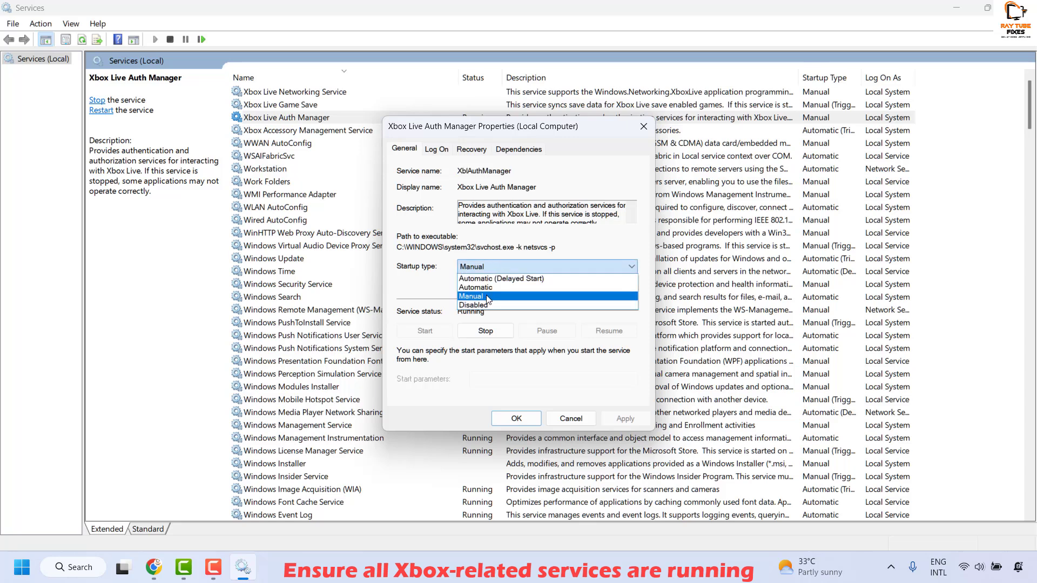
{"action": "left_click", "coordinate": [488, 287]}
{"action": "left_click", "coordinate": [625, 418]}
{"action": "left_click", "coordinate": [516, 419]}
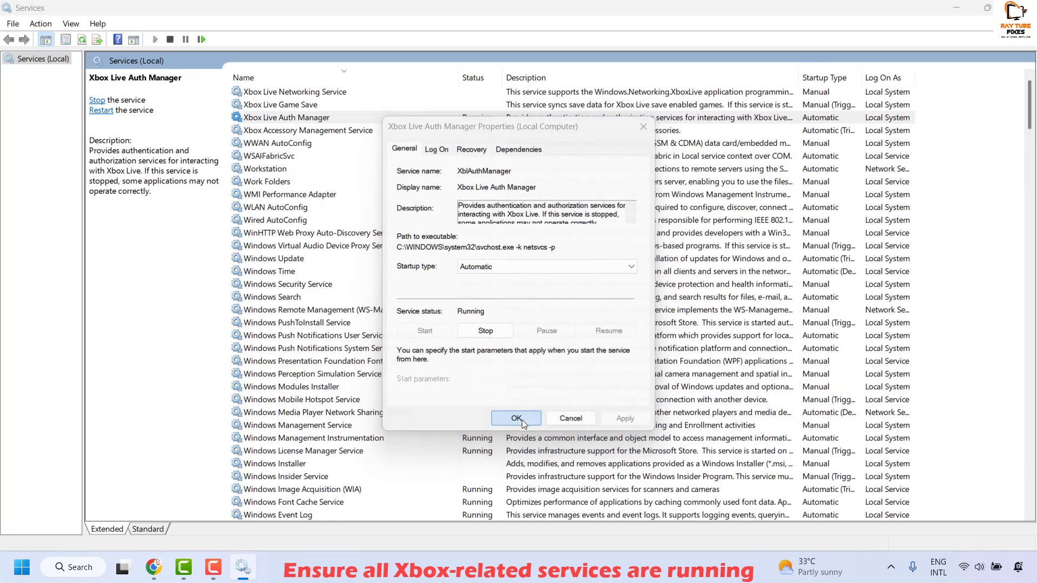
Set Xbox Live Game Save to Automatic startup and start the service.
{"action": "right_click", "coordinate": [295, 105]}
{"action": "left_click", "coordinate": [349, 237]}
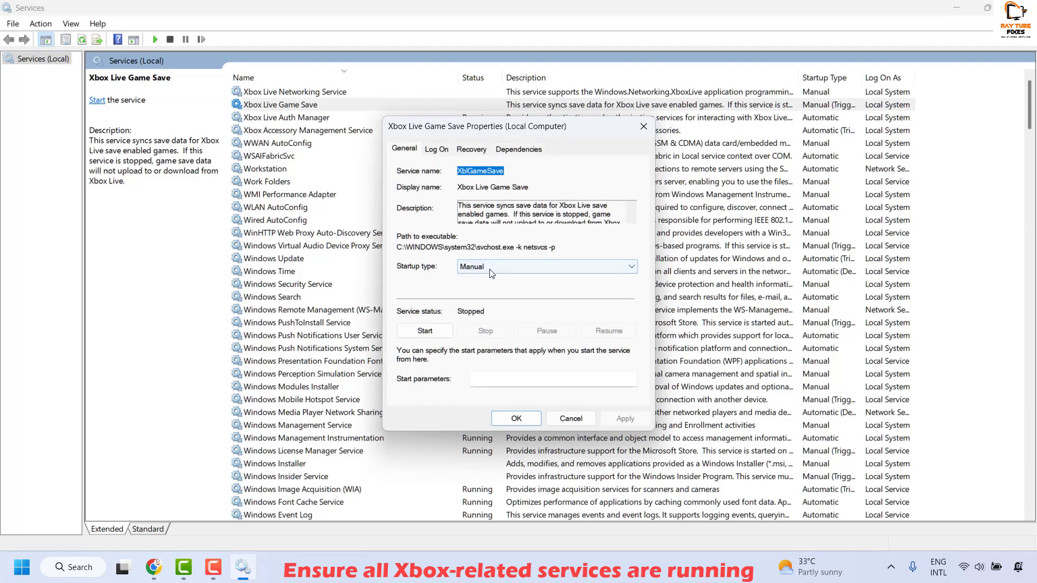
{"action": "left_click", "coordinate": [475, 266]}
{"action": "left_click", "coordinate": [475, 288]}
{"action": "left_click", "coordinate": [424, 331]}
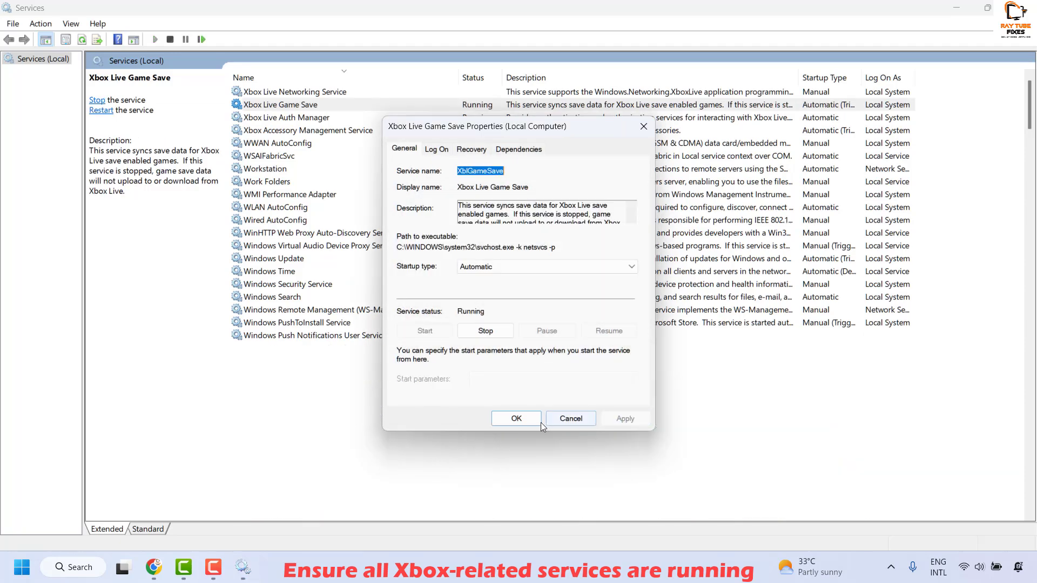
{"action": "left_click", "coordinate": [516, 419]}
{"action": "left_click", "coordinate": [292, 77]}
{"action": "left_click", "coordinate": [289, 77]}
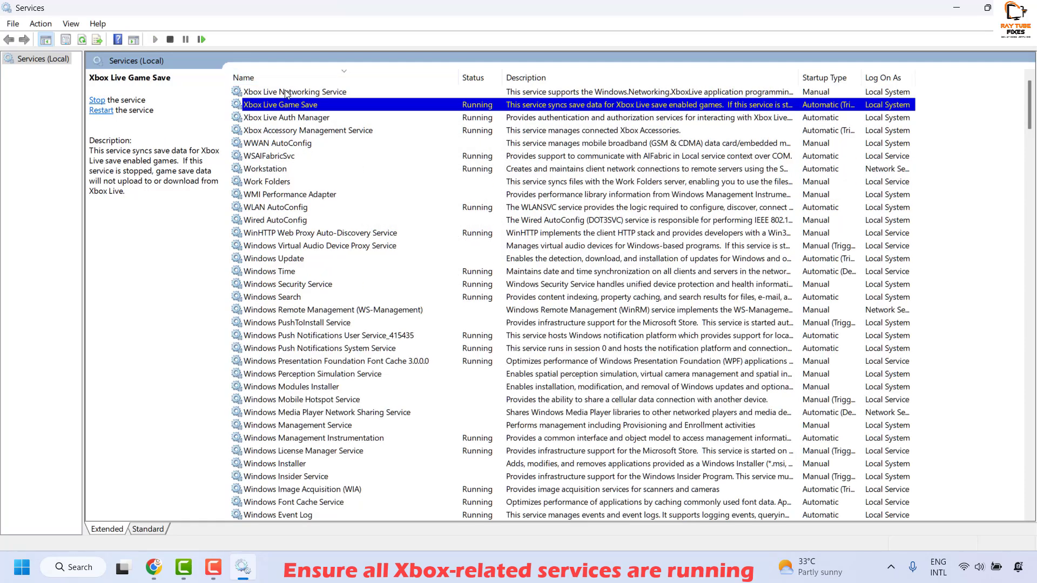
{"action": "left_click", "coordinate": [287, 92]}
Set Xbox Live Networking Service to Automatic startup, start it, and apply the change.
{"action": "right_click", "coordinate": [286, 93]}
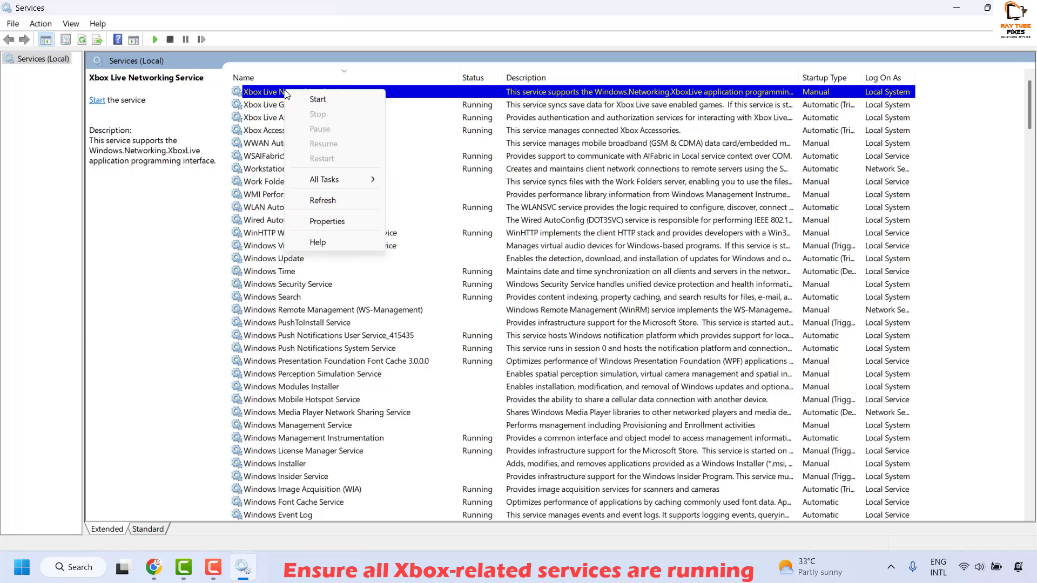
{"action": "left_click", "coordinate": [335, 225]}
{"action": "left_click", "coordinate": [488, 267]}
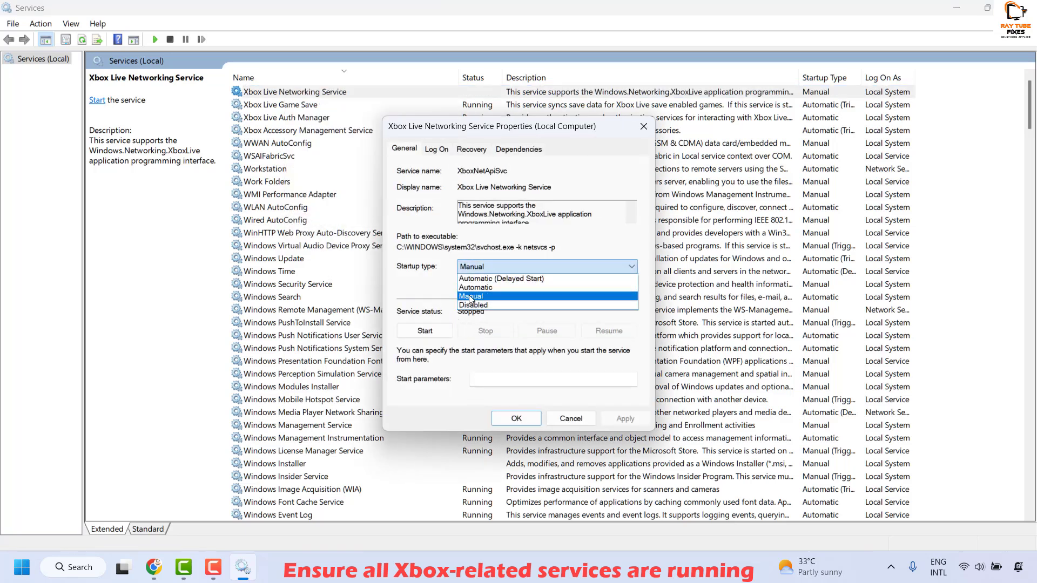
{"action": "left_click", "coordinate": [480, 286]}
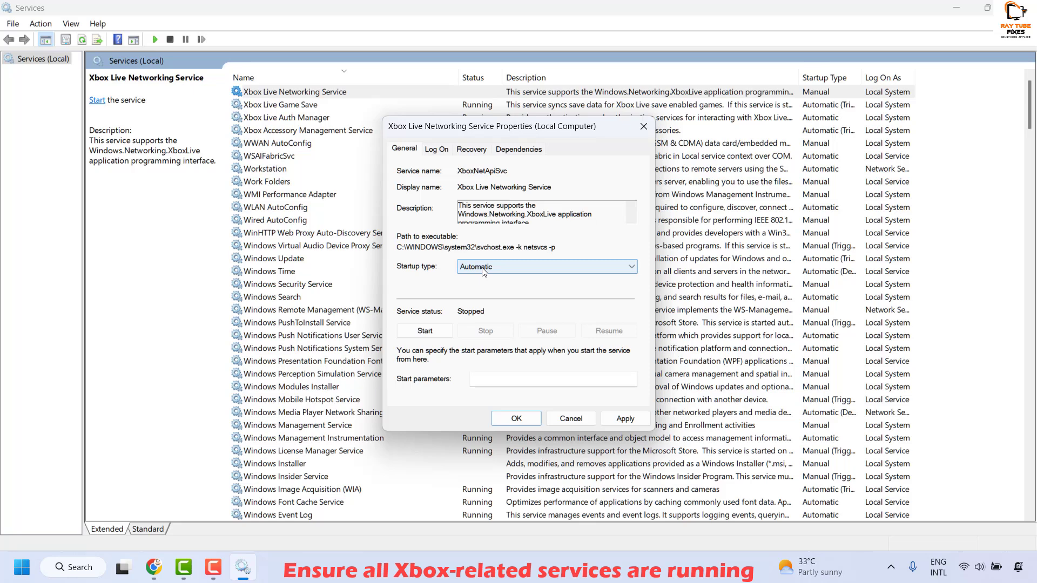
{"action": "left_click", "coordinate": [416, 332]}
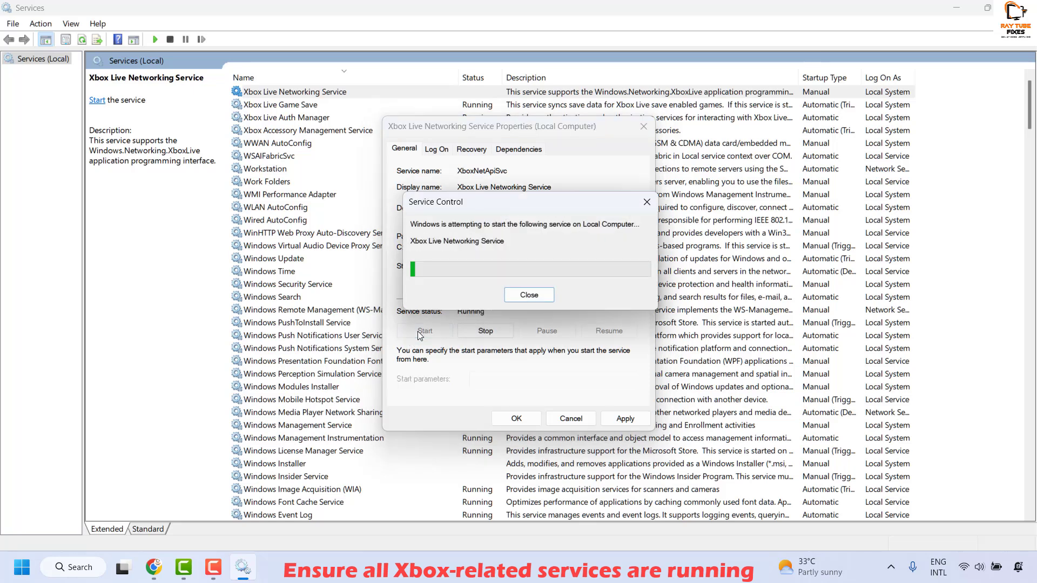
{"action": "left_click", "coordinate": [624, 420]}
{"action": "left_click", "coordinate": [517, 419]}
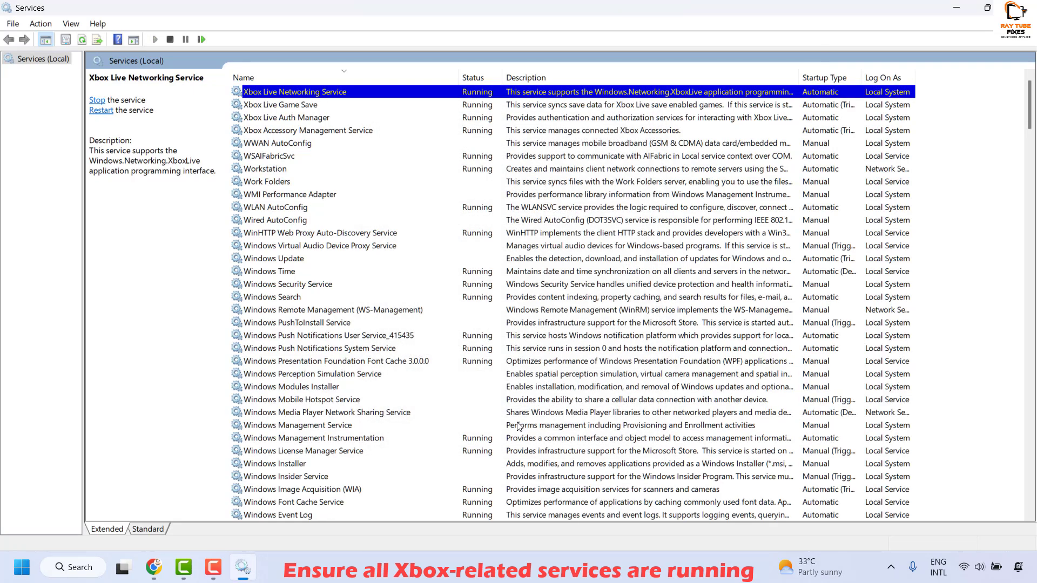